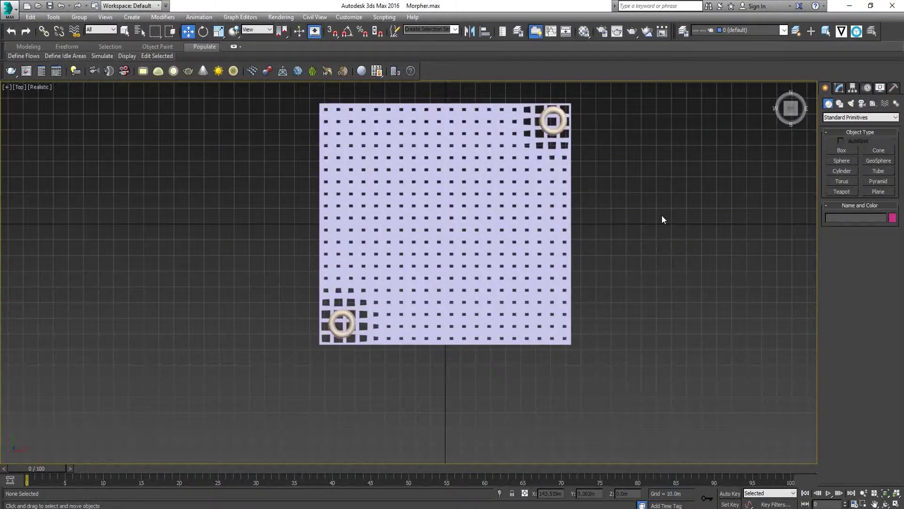
Inspect the bottom-left torus and the perforated plane's modifier stack, then clear the selection
left_click(330, 322)
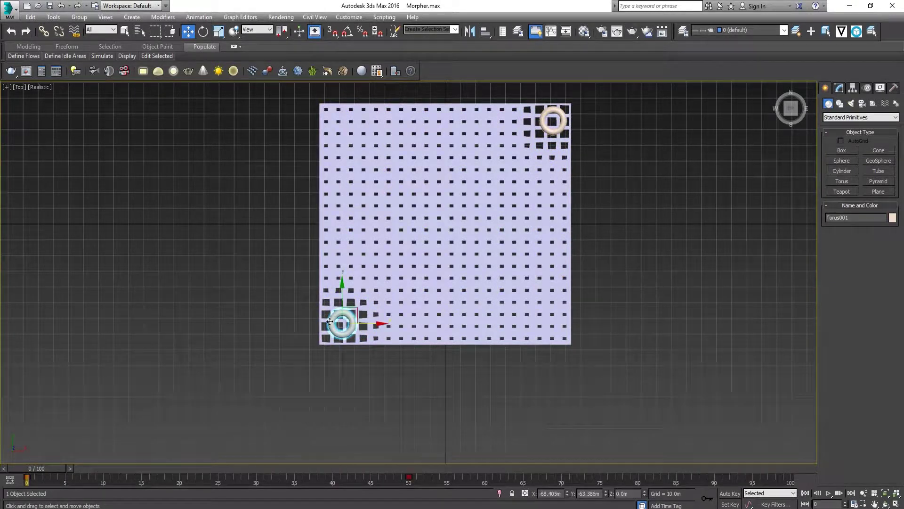
left_click(380, 330)
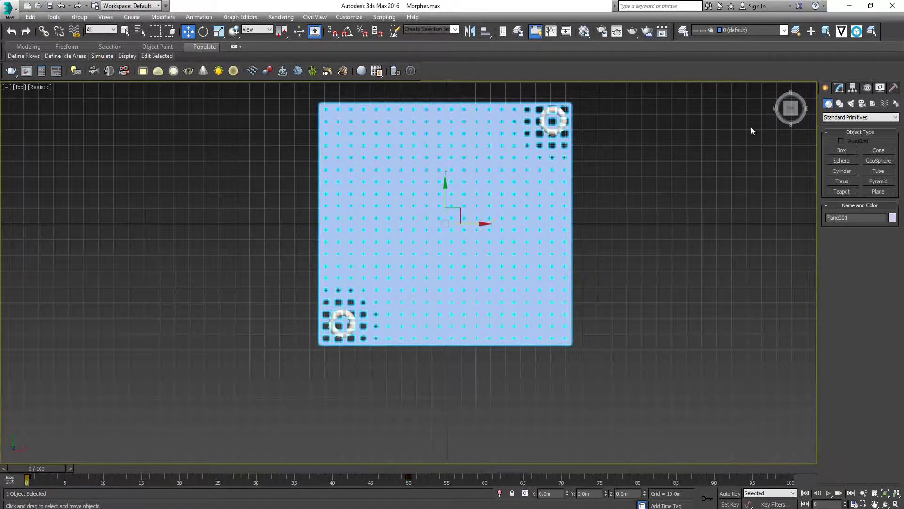
left_click(838, 87)
left_click(330, 332)
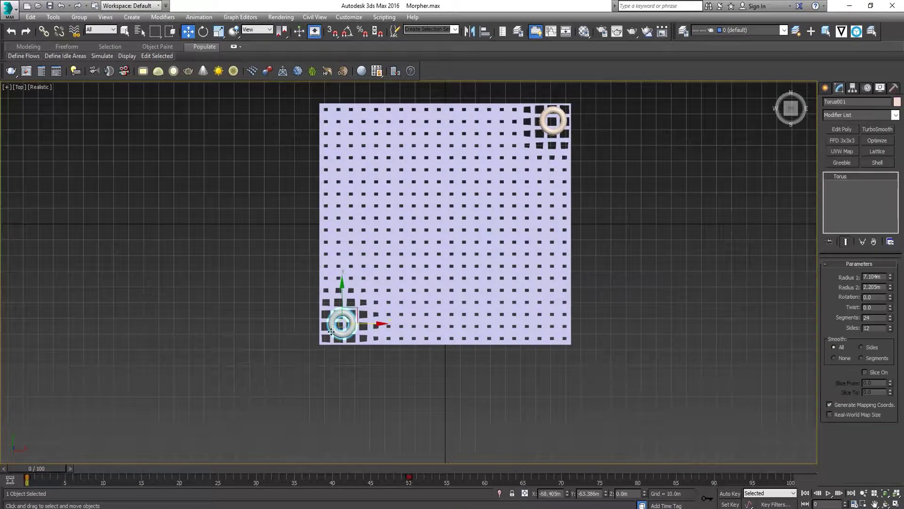
mouse_move(361, 324)
left_mouse_down()
mouse_move(409, 323)
mouse_move(357, 321)
left_mouse_up()
left_click(557, 108)
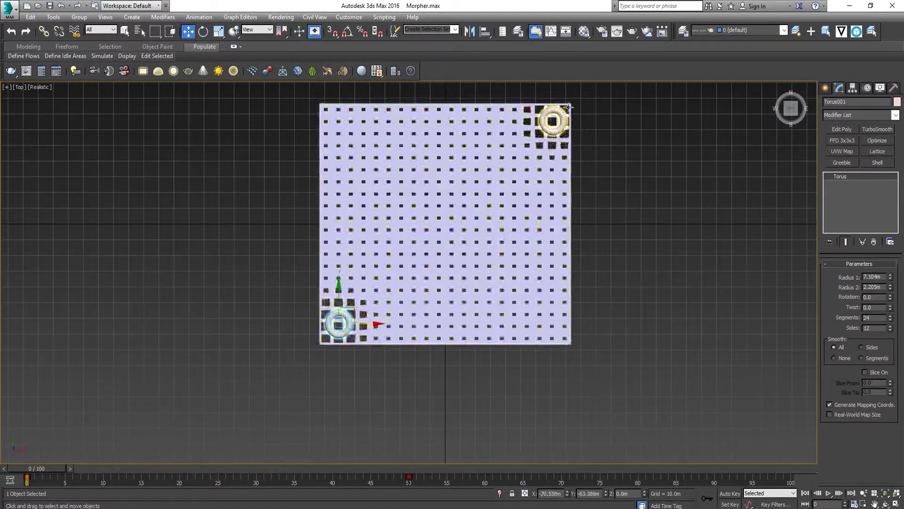
left_click(660, 108)
left_click(825, 87)
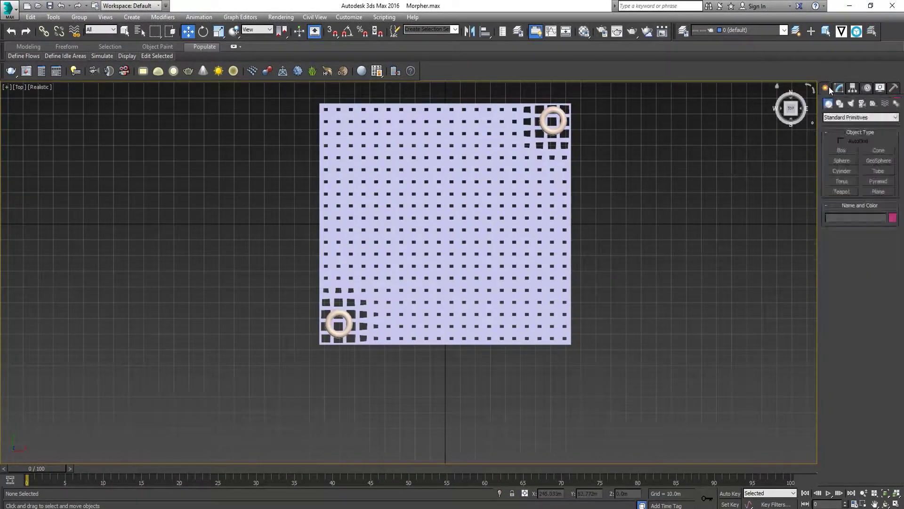
Draw a 12.182 × 12.494 × 11.557 m box just below the plane, under the bottom-left torus
left_click(832, 151)
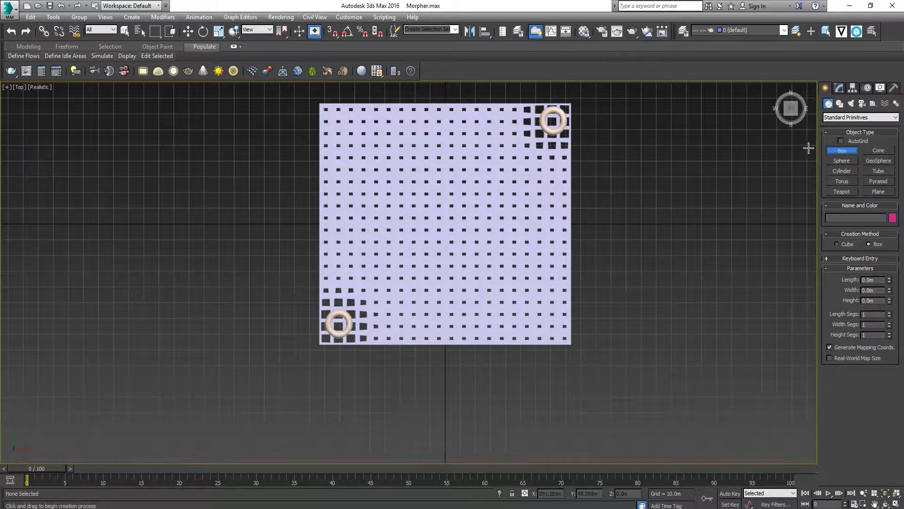
left_click_drag(328, 367, 344, 384)
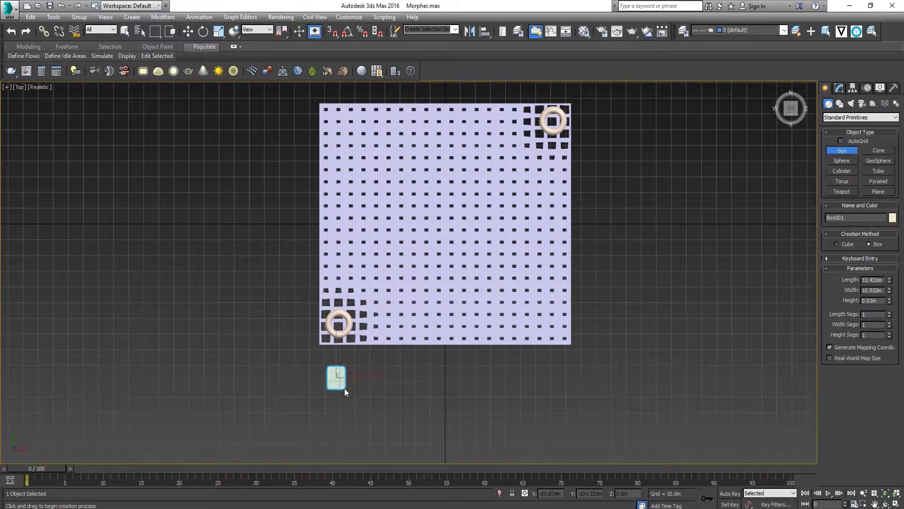
left_click(346, 384)
Wire from Box001's Transform > Position > X Position, choosing the bottom-left torus as the target
key("w")
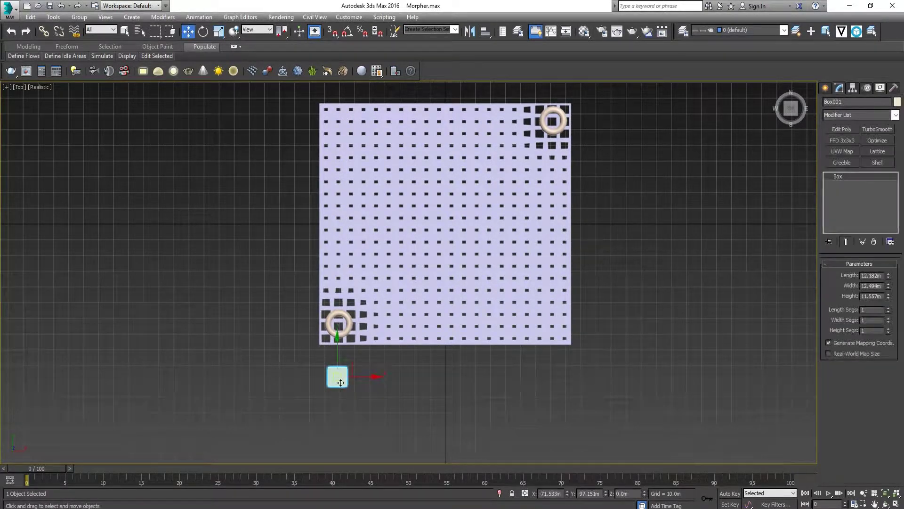
right_click(338, 363)
left_click(351, 387)
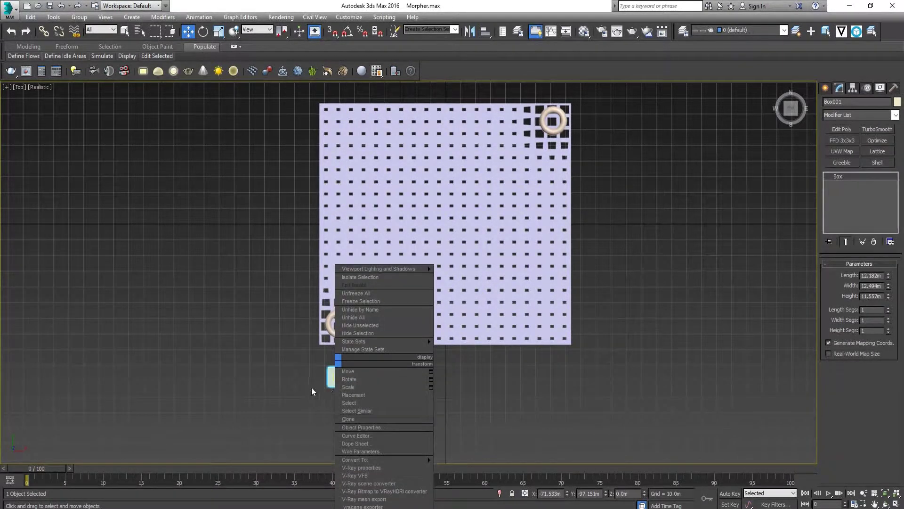
right_click(337, 381)
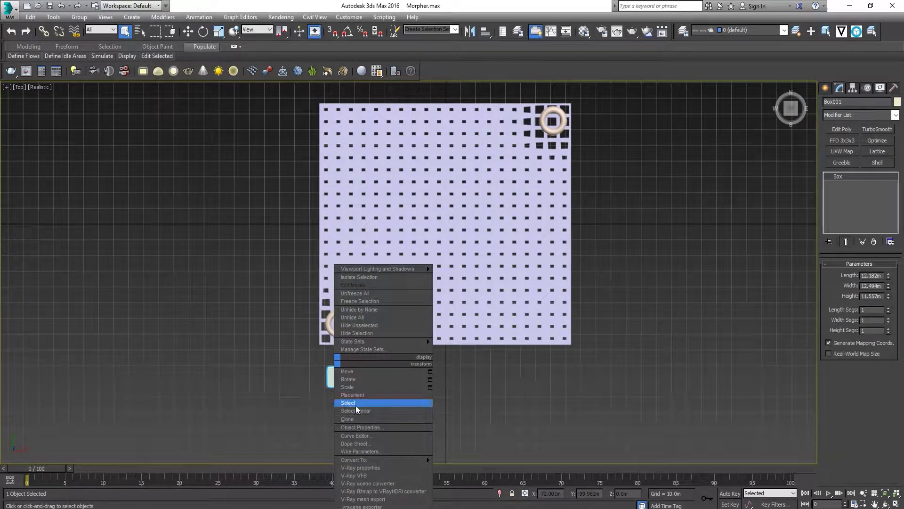
left_click(380, 452)
left_click(337, 376)
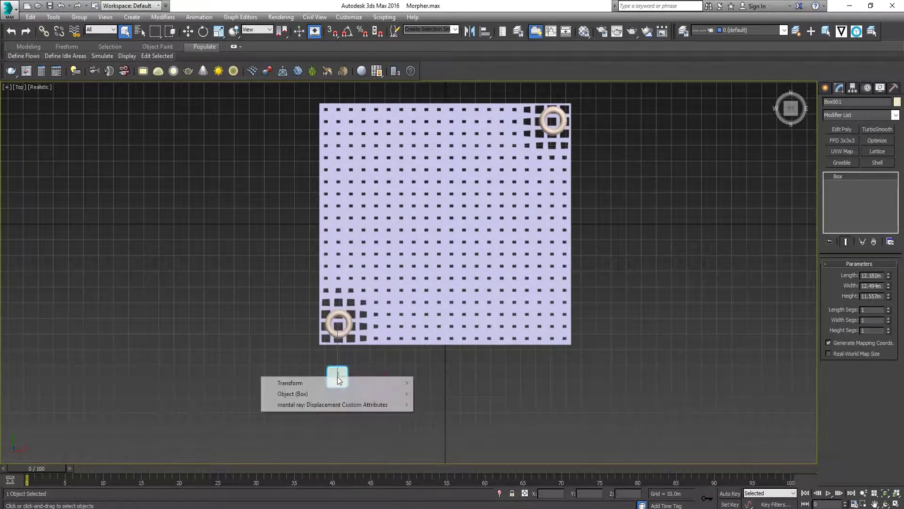
mouse_move(296, 385)
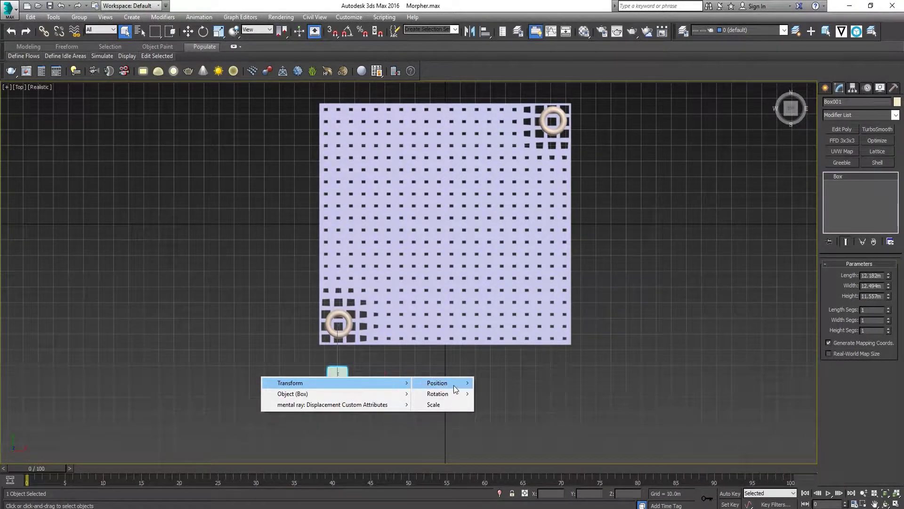
mouse_move(453, 385)
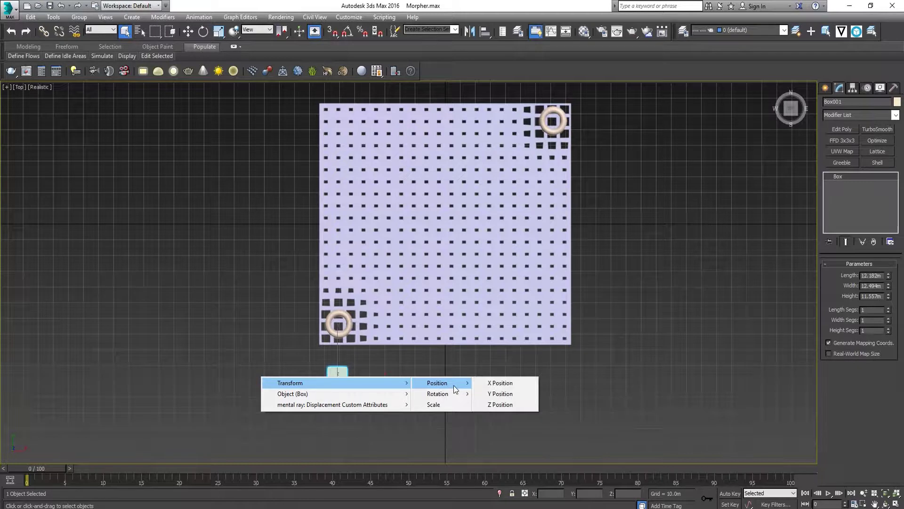
left_click(496, 384)
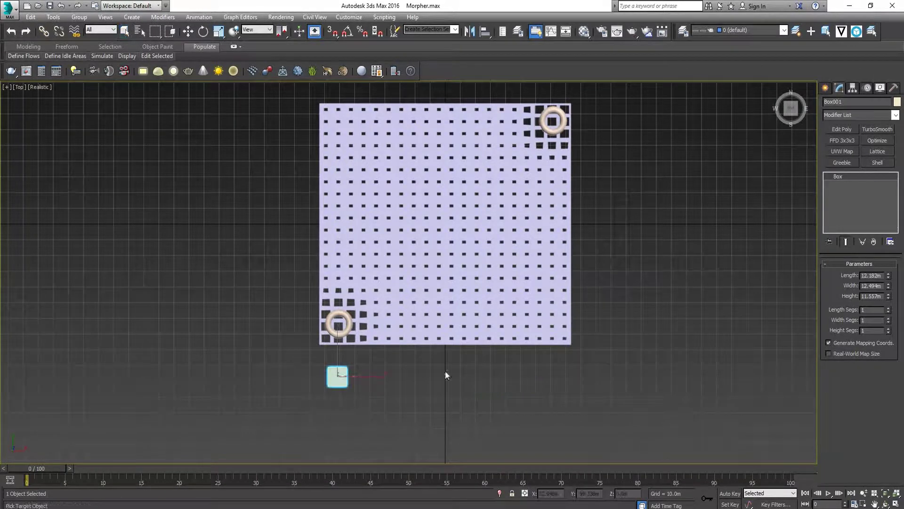
left_click(348, 316)
Choose the torus's X Position and connect it one-way from Box001's X Position
mouse_move(377, 324)
mouse_move(467, 325)
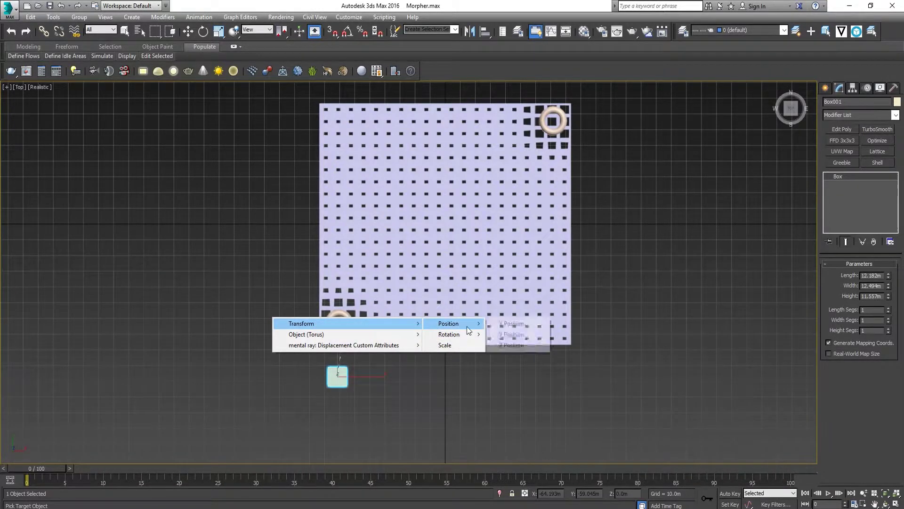
left_click(508, 325)
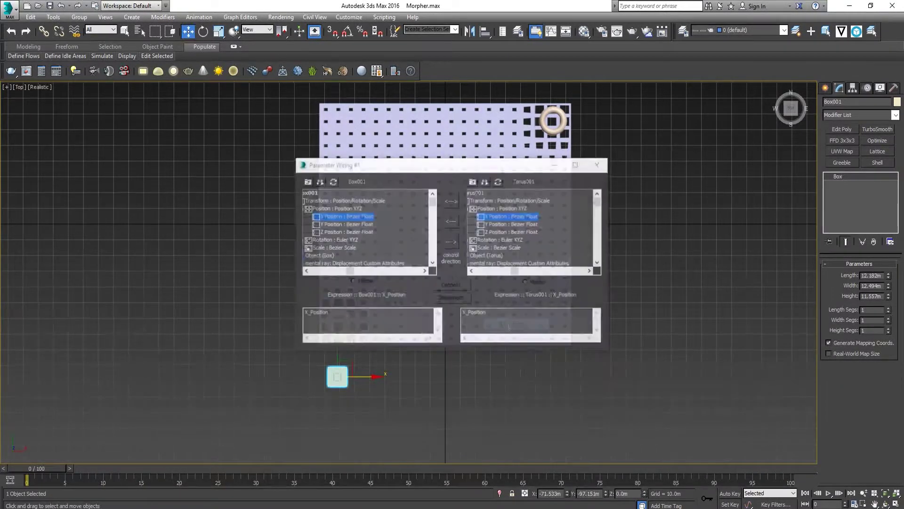
left_click_drag(419, 166, 210, 155)
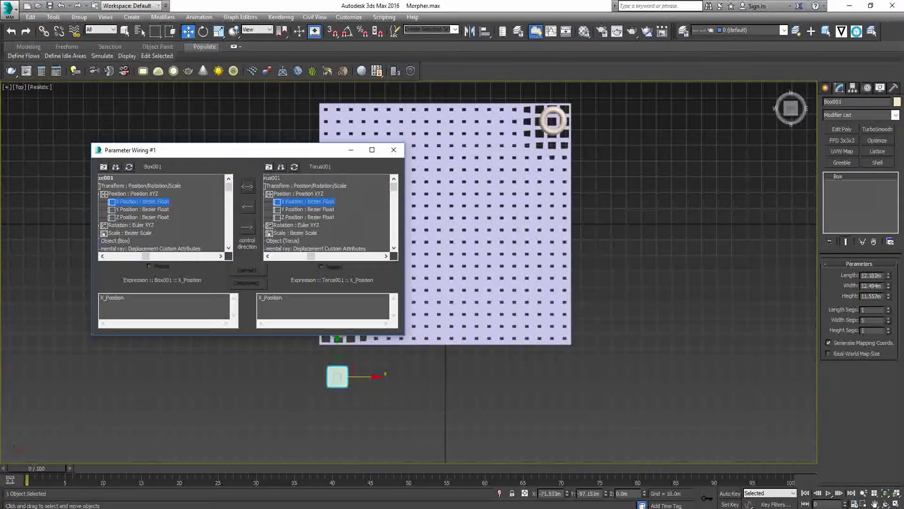
left_click_drag(295, 155, 241, 140)
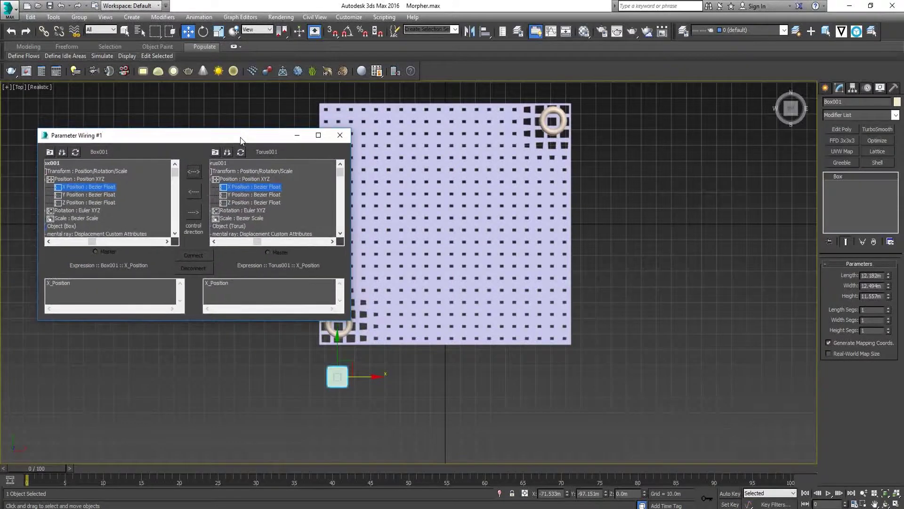
left_click(198, 213)
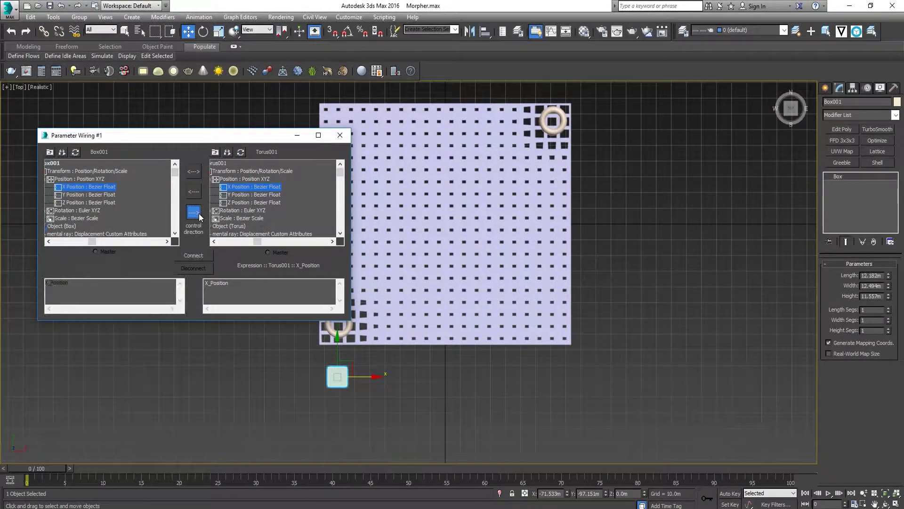
left_click(196, 257)
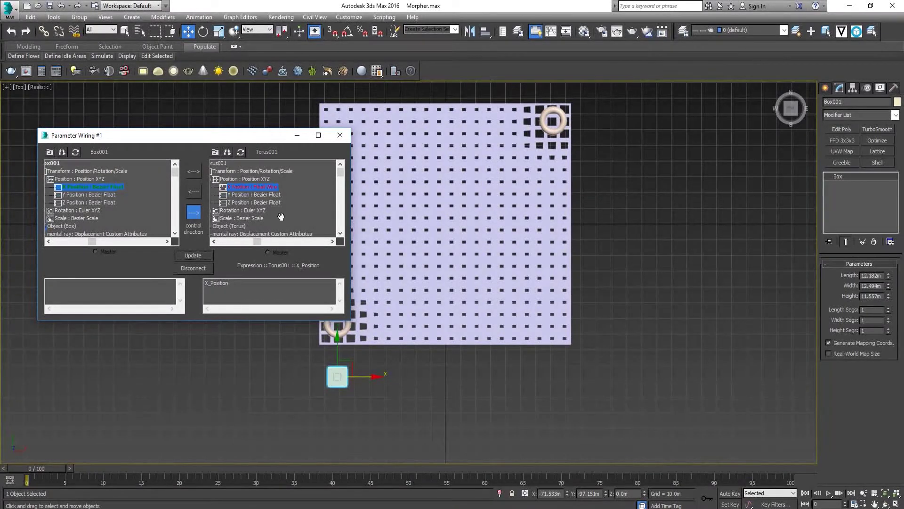
Slide Box001 along X to test the wire, then Shift-drag it downward to clone it
left_click_drag(231, 135, 228, 70)
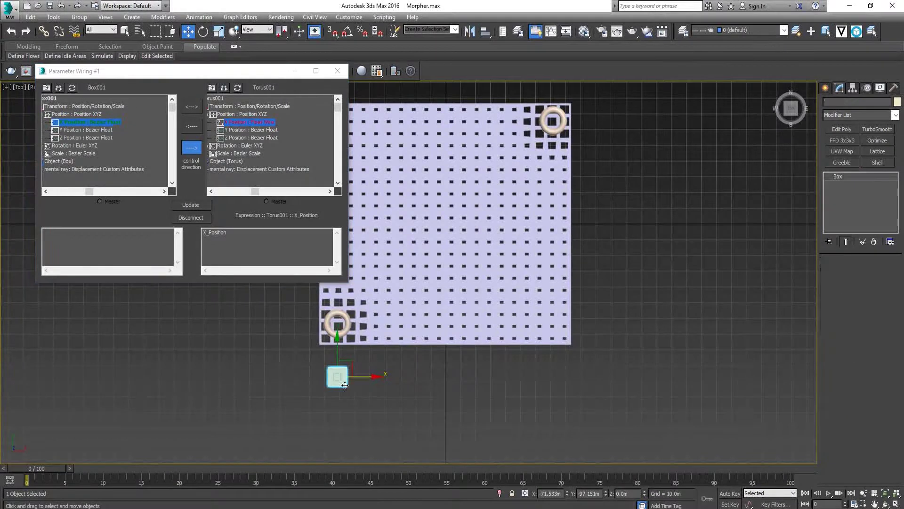
left_click_drag(377, 376, 346, 344)
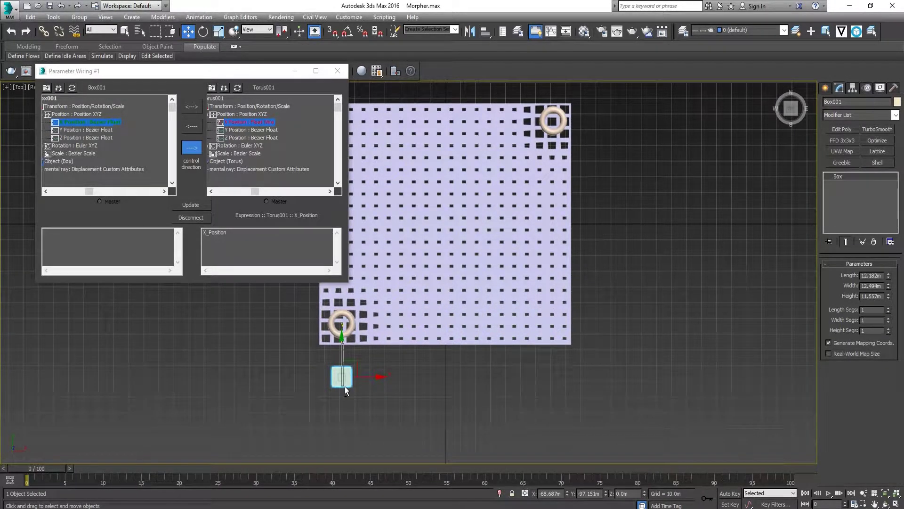
left_click_drag(341, 351, 341, 384, "shift")
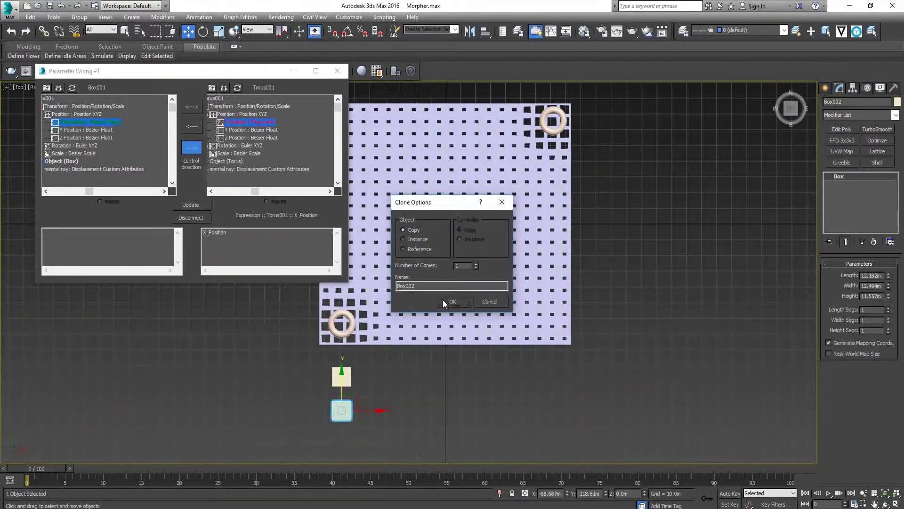
Keep the clone as Box002 and choose its X Position as the wire source
left_click(444, 302)
right_click(350, 364)
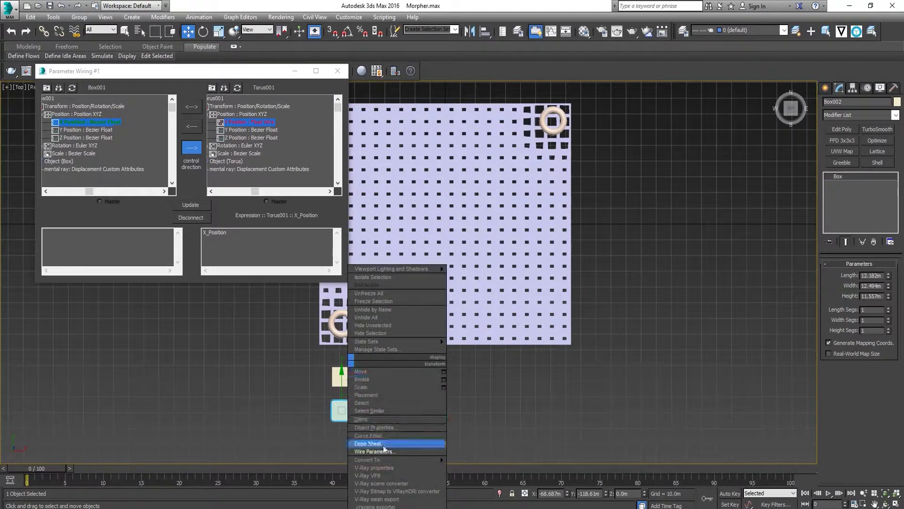
left_click(372, 451)
mouse_move(315, 414)
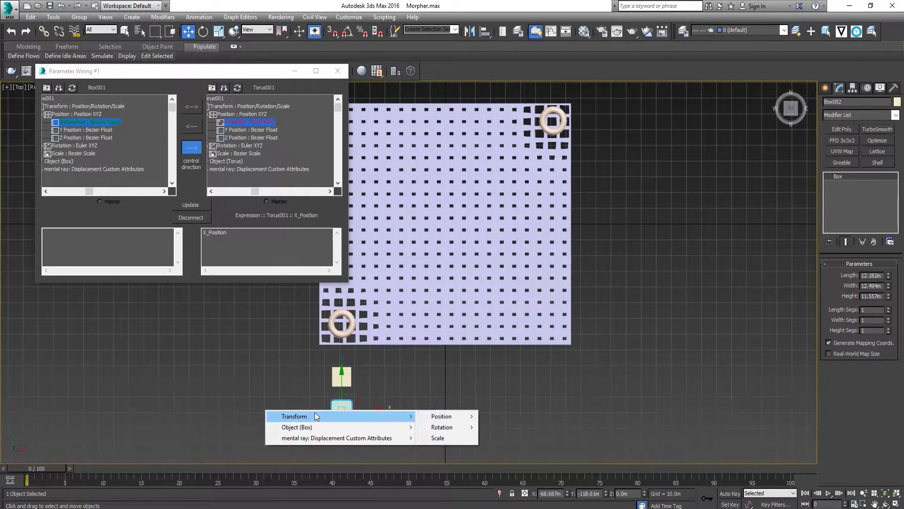
mouse_move(445, 418)
left_click(485, 417)
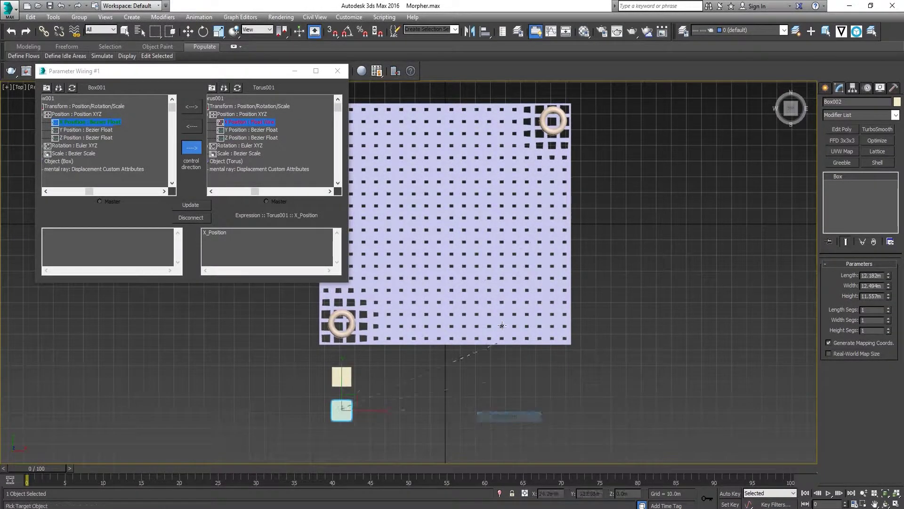
Target Torus002's X Position with one-way direction from Box002, and select the torus expression for editing
left_click(562, 112)
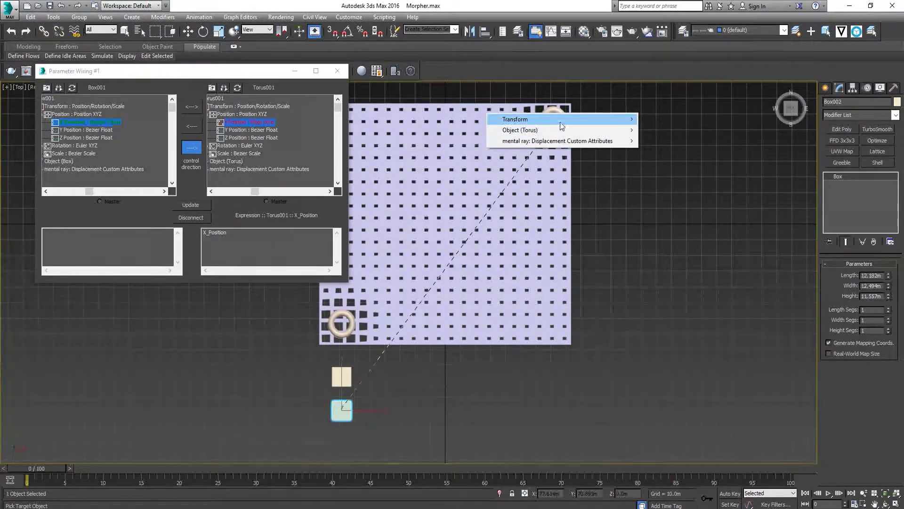
mouse_move(563, 123)
mouse_move(662, 119)
left_click(731, 120)
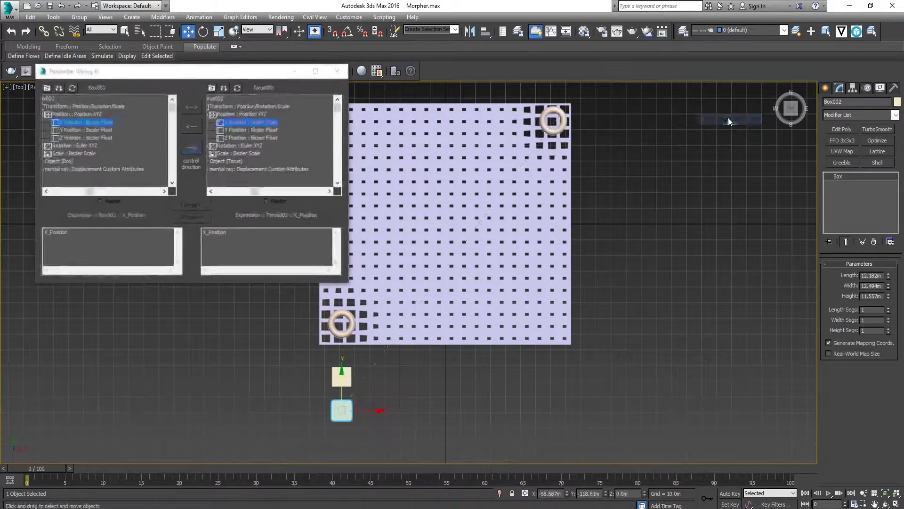
left_click(193, 147)
left_click(224, 239)
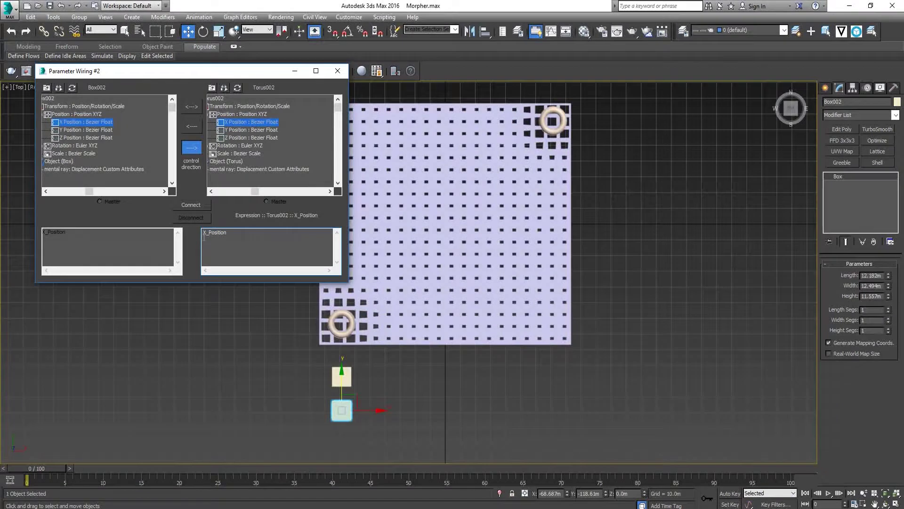
Connect Torus002's X Position as -X_Position, then slide Box002 and both boxes along X to test
left_click(199, 207)
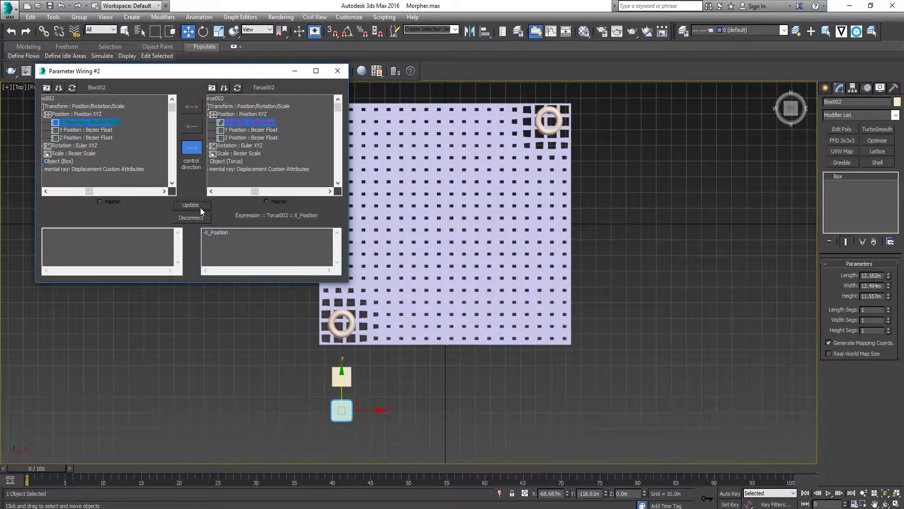
left_click_drag(368, 410, 422, 394)
left_click(339, 375, "ctrl")
left_click_drag(485, 394, 375, 377)
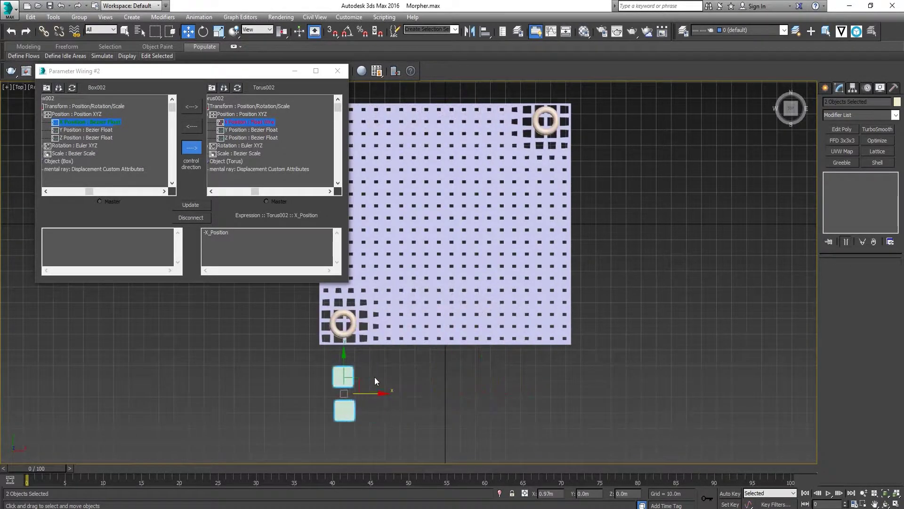
Close Parameter Wiring, try selecting the boxes, and finish with only Box001 selected
left_click(336, 74)
left_click(297, 360)
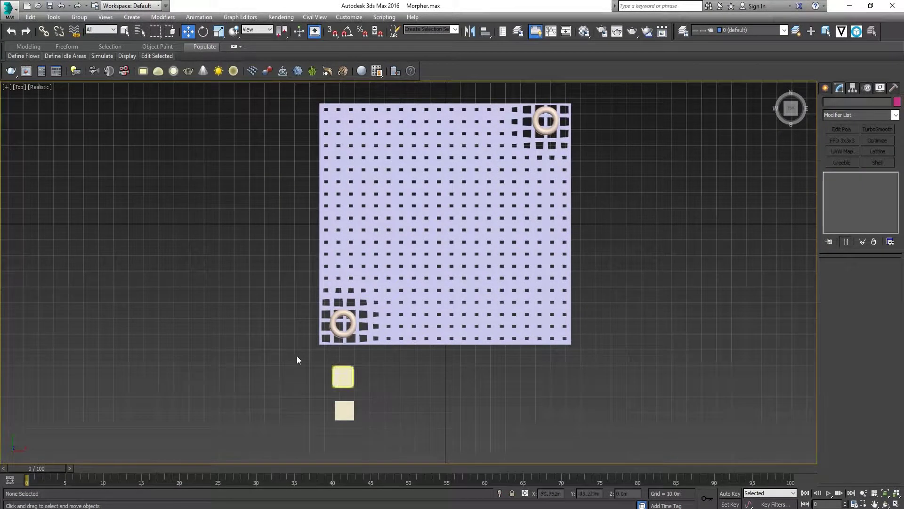
left_click(345, 410)
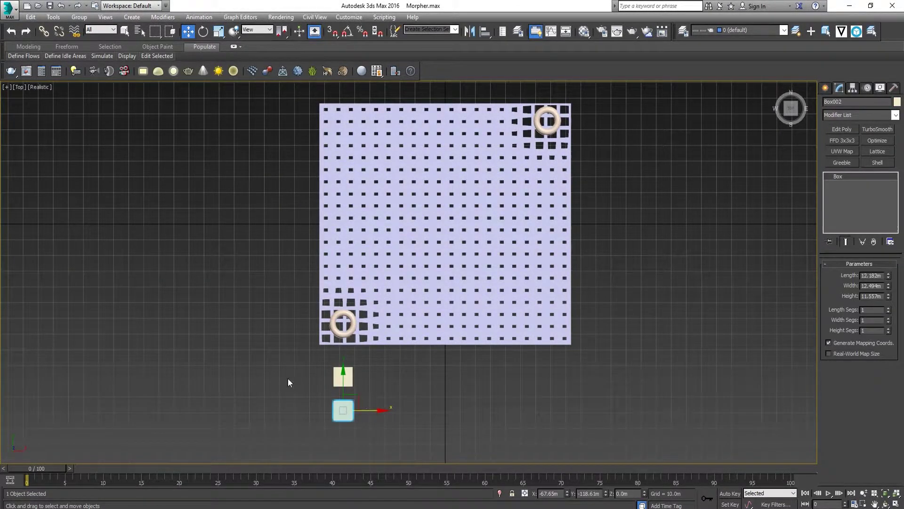
left_click(322, 361)
left_click_drag(318, 357, 373, 412)
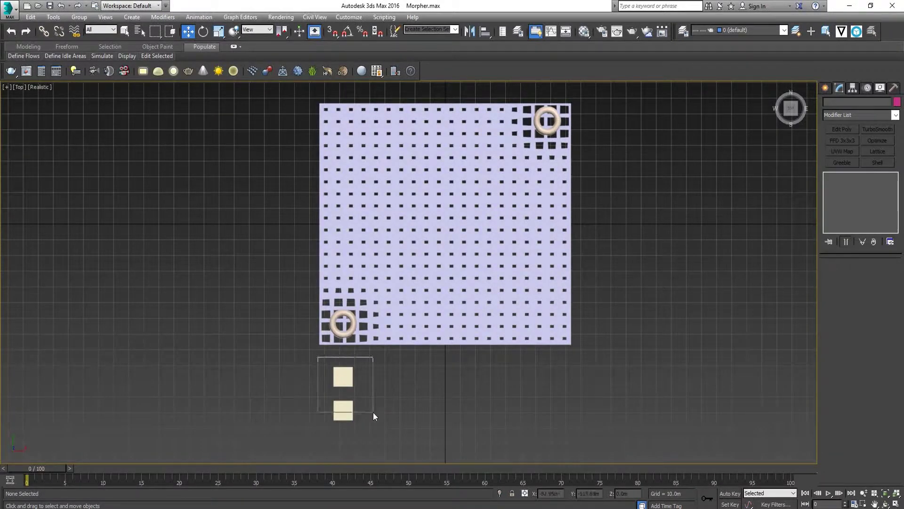
left_click(590, 337)
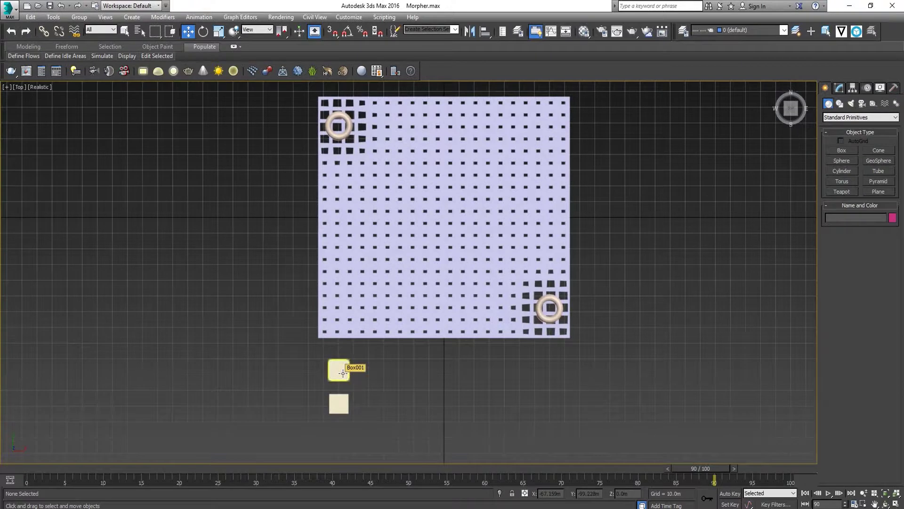
left_click(343, 373)
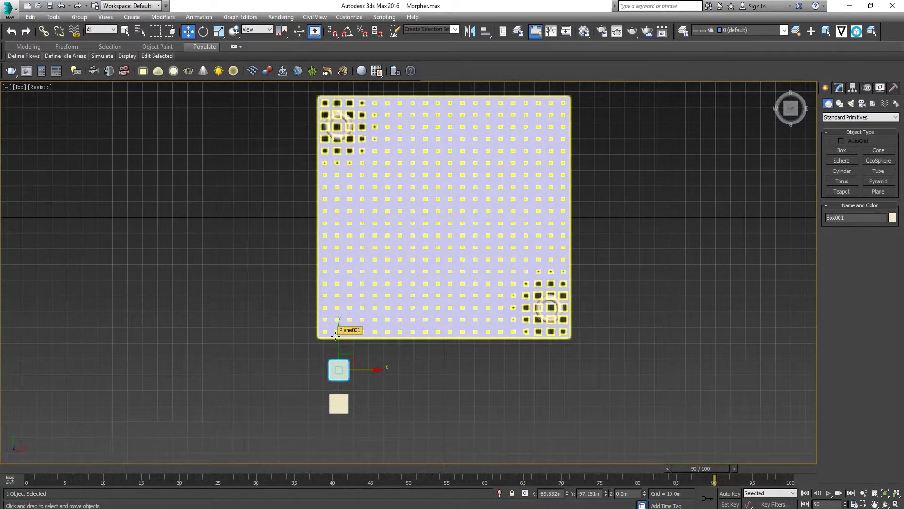
Shift-drag Box001 downward and confirm the copy as Box003
left_click_drag(337, 342, 337, 416, "shift")
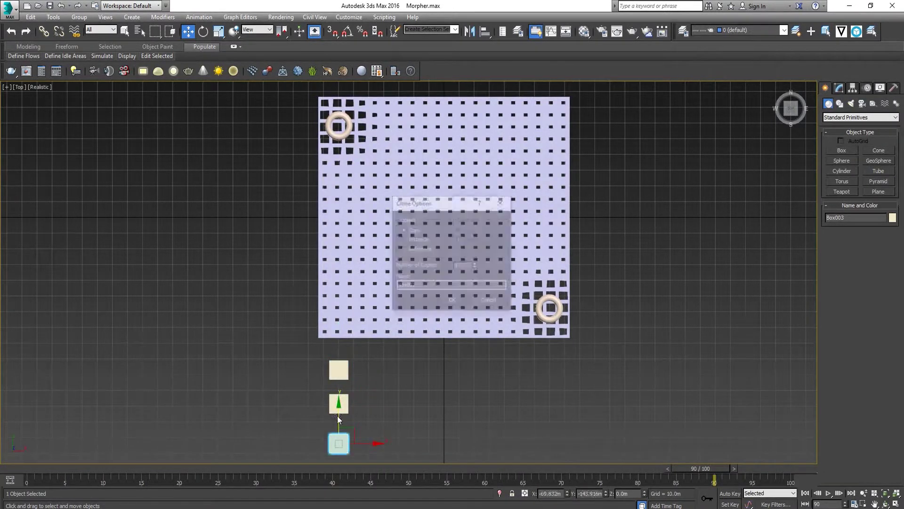
left_click(468, 304)
Choose Box003's Transform > Rotation > Z Rotation as the wire source
right_click(339, 452)
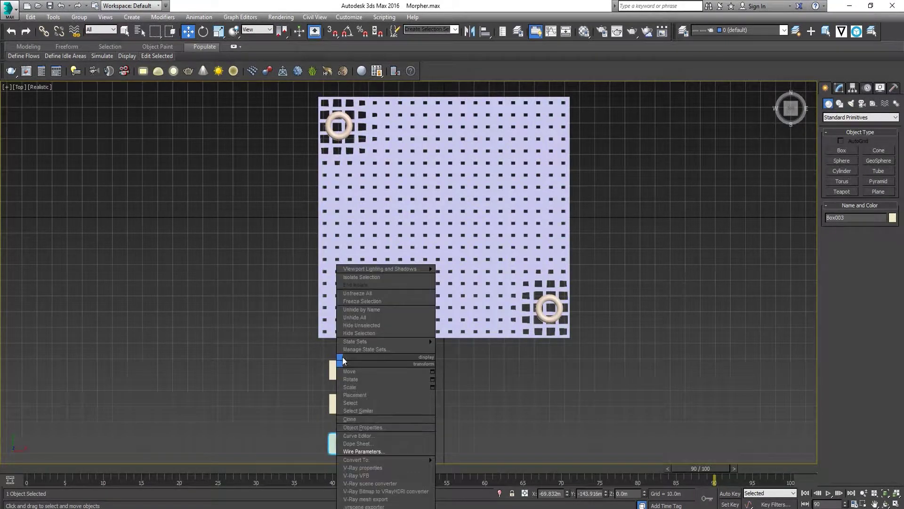
left_click(357, 452)
mouse_move(354, 450)
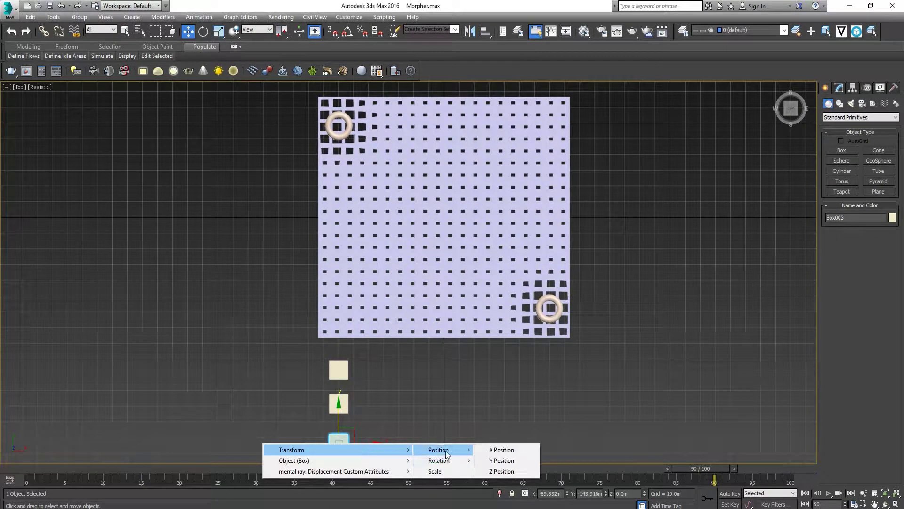
mouse_move(443, 460)
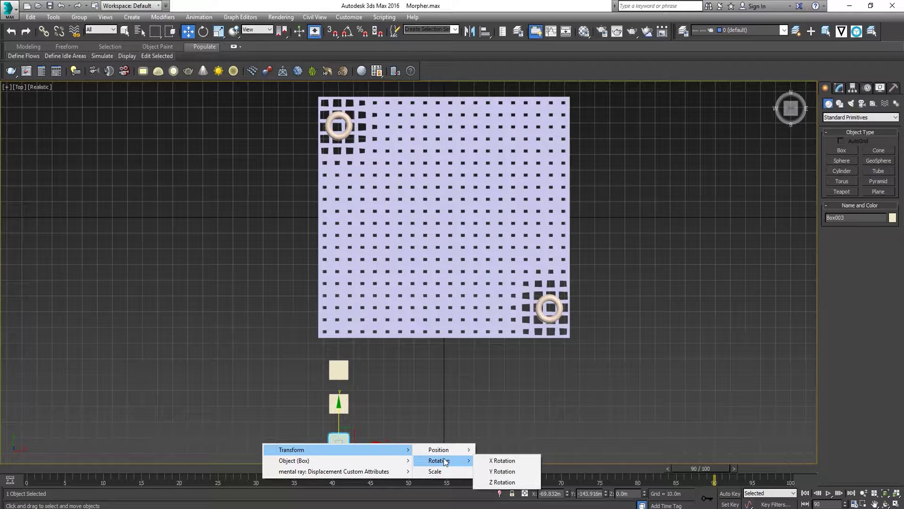
left_click(505, 482)
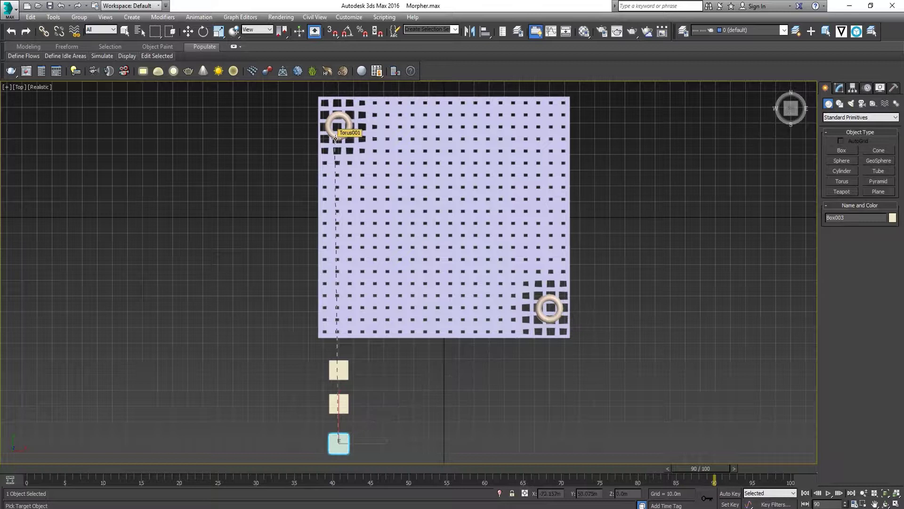
Wire it one-way to Torus001's Y Position, connect, and close the wiring dialog
left_click(335, 136)
mouse_move(377, 149)
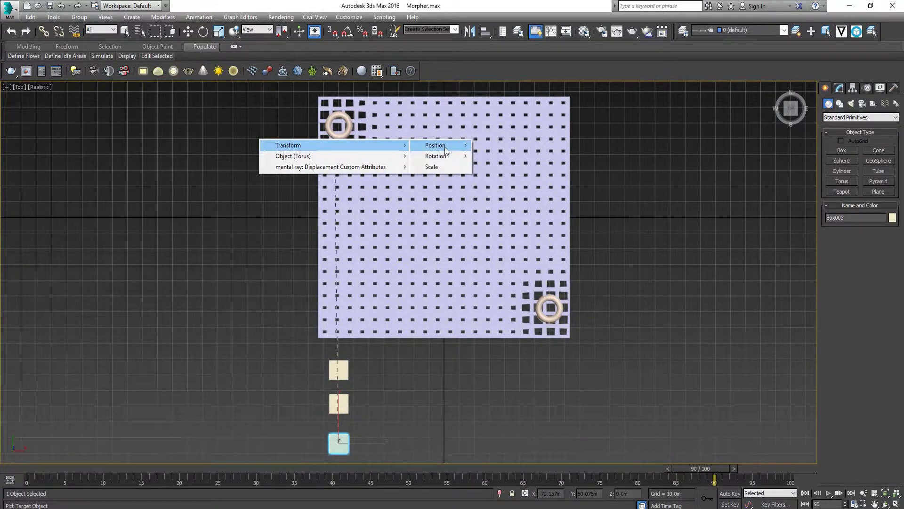
mouse_move(445, 146)
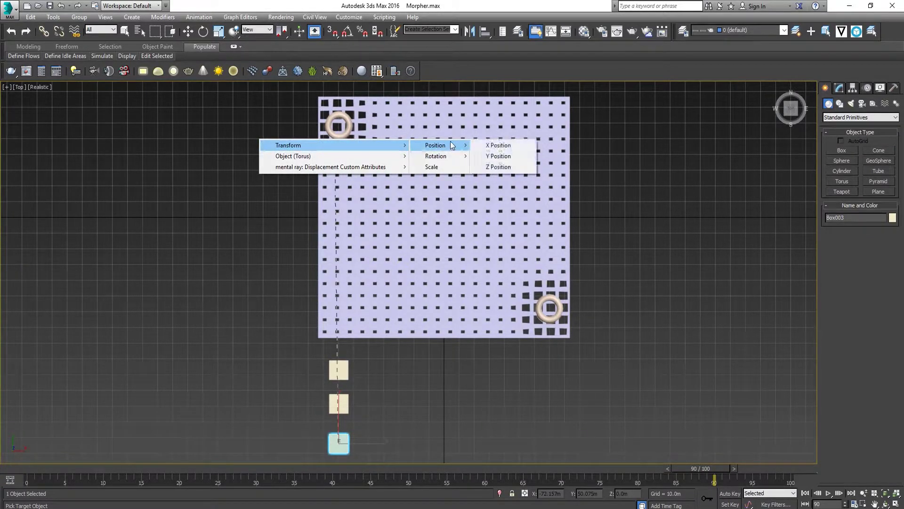
left_click(497, 156)
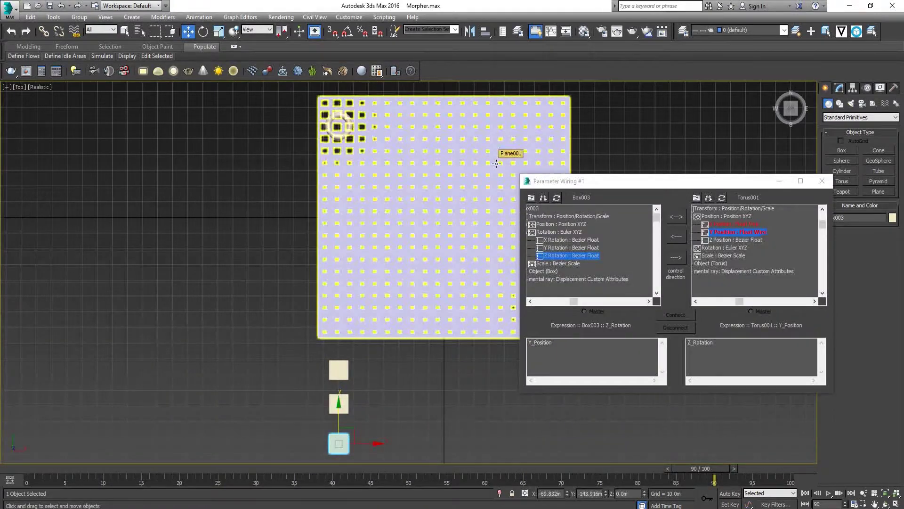
left_click(676, 258)
left_click(669, 312)
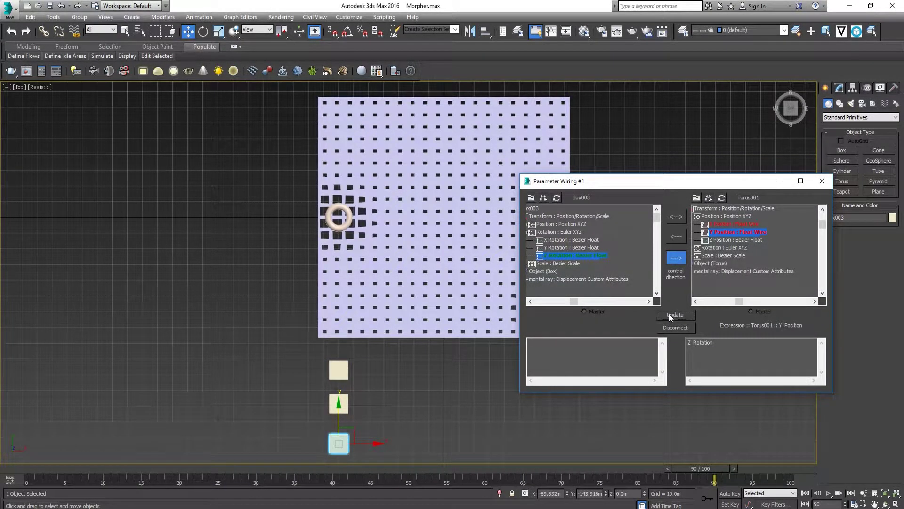
left_click(822, 180)
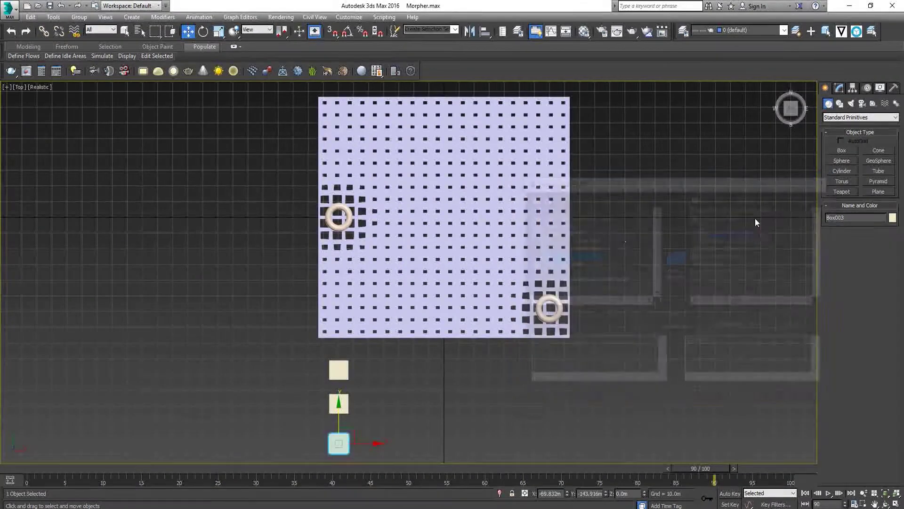
Start another wire from Box003's Z Rotation
right_click(335, 449)
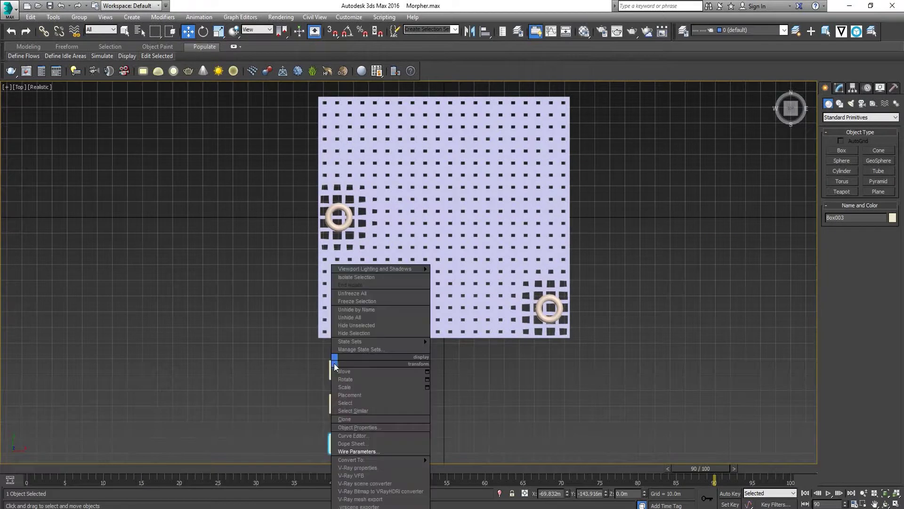
left_click(350, 451)
mouse_move(333, 449)
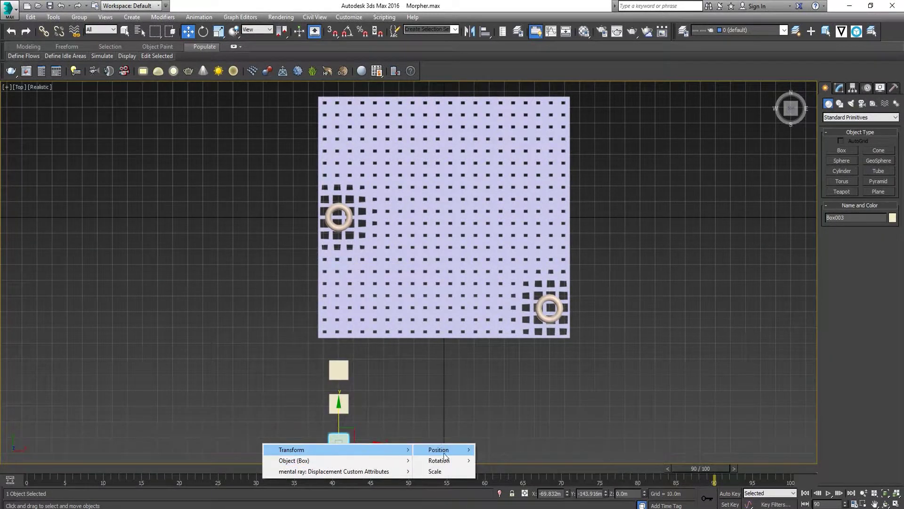
mouse_move(454, 465)
left_click(502, 481)
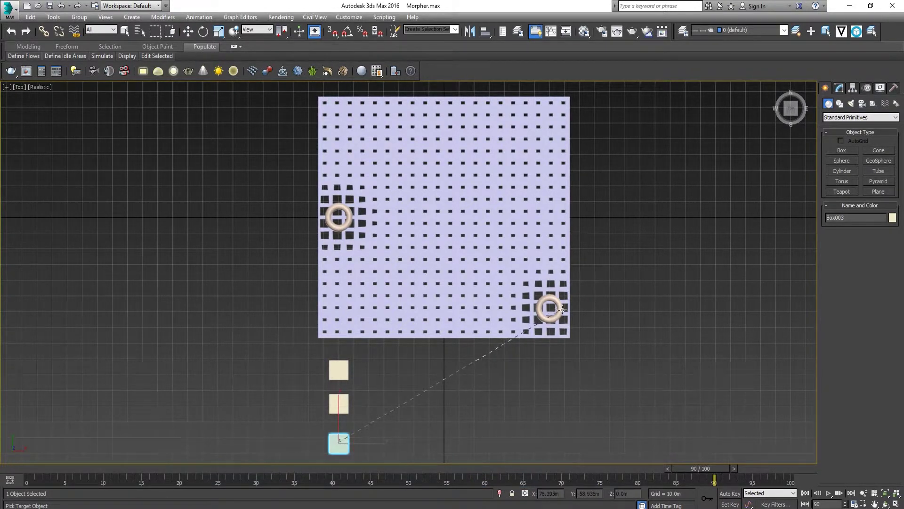
Wire it one-way to Torus002's Y Position as -Z_Rotation, connect, and close the dialog
left_click(564, 309)
mouse_move(561, 316)
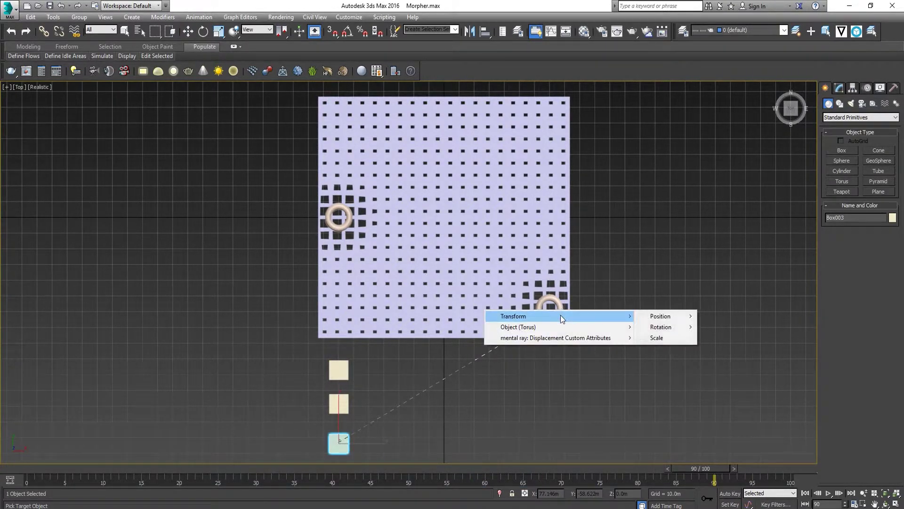
mouse_move(666, 316)
left_click(710, 327)
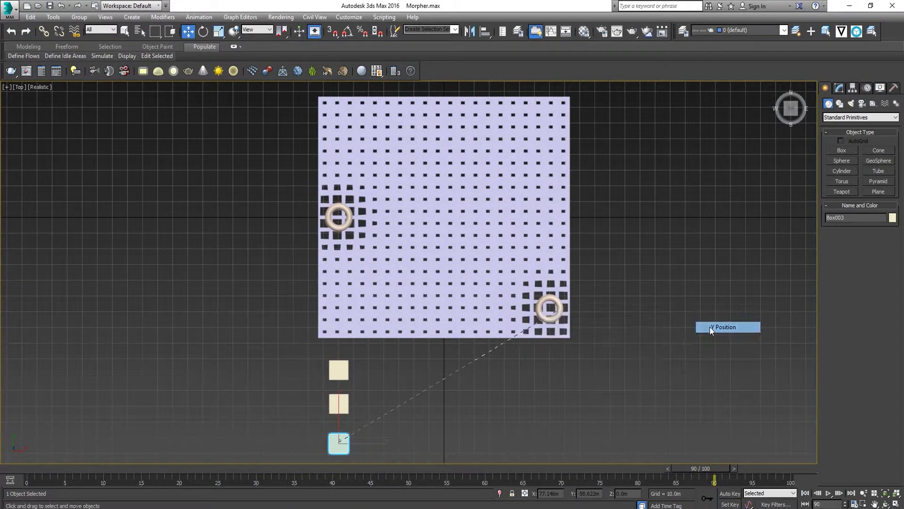
left_click(674, 260)
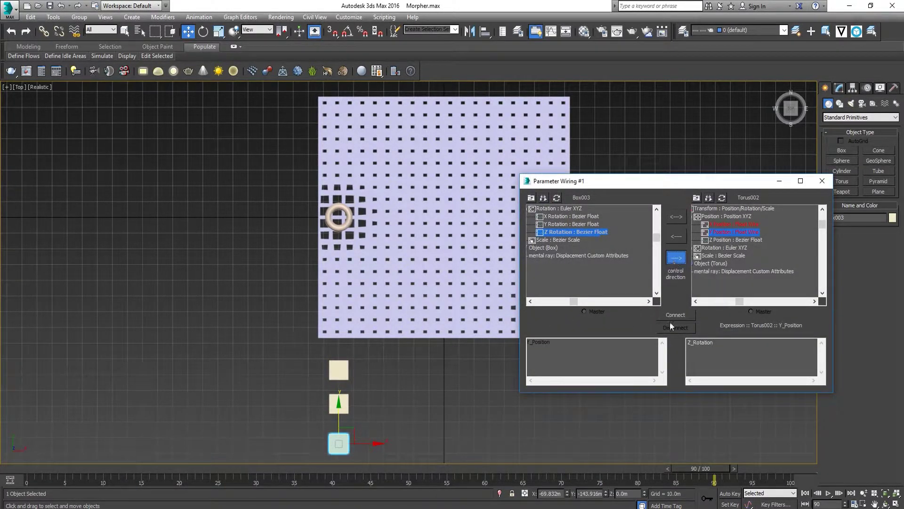
left_click(706, 369)
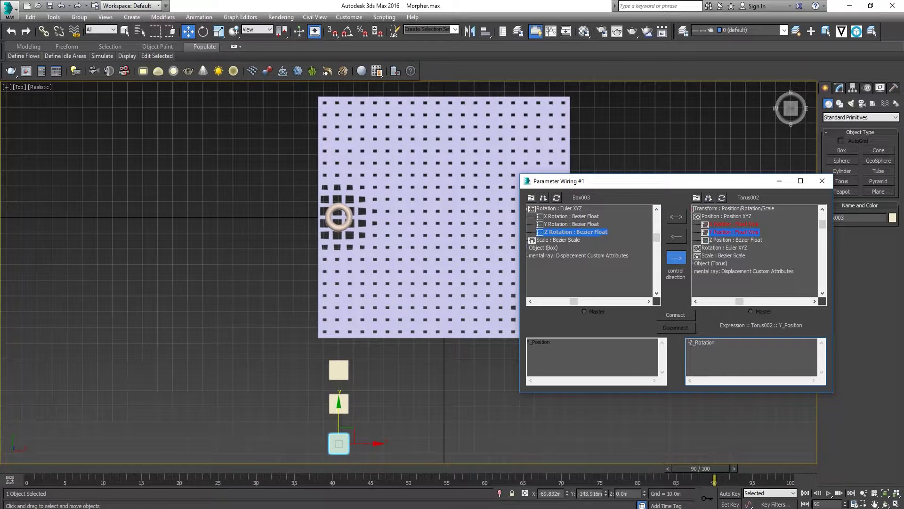
left_click(667, 315)
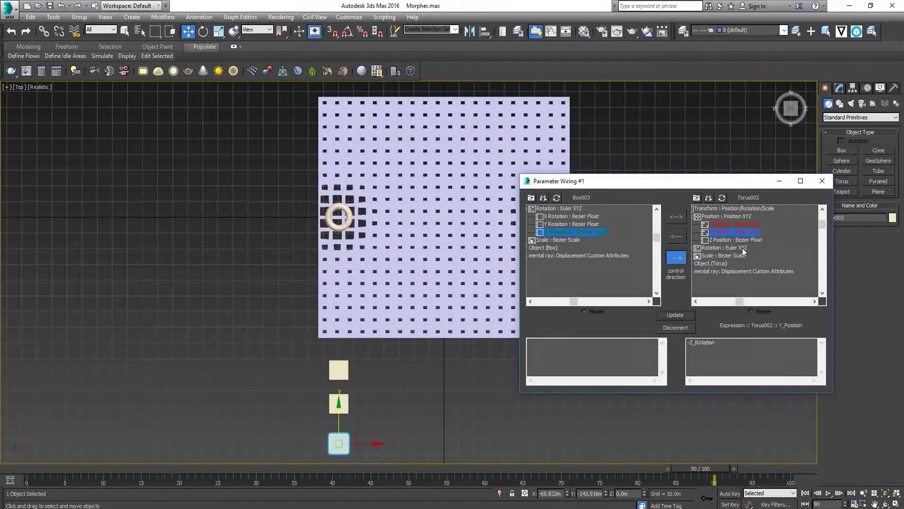
left_click(821, 182)
Rotate Box003 to test the wired tori, then slide Box001 along X with its torus
key("e")
left_click_drag(372, 427, 319, 410)
key("w")
left_click_drag(296, 347, 375, 409)
left_click(346, 371)
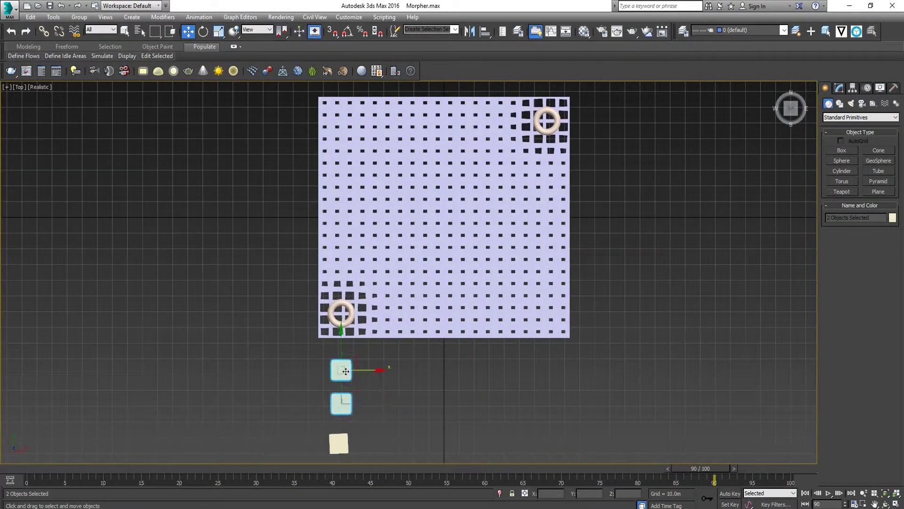
left_click_drag(370, 371, 375, 404)
Rotate Box003 back to near zero, select the two upper boxes, and return the timeline to frame 0
left_click(352, 400)
left_click(346, 434)
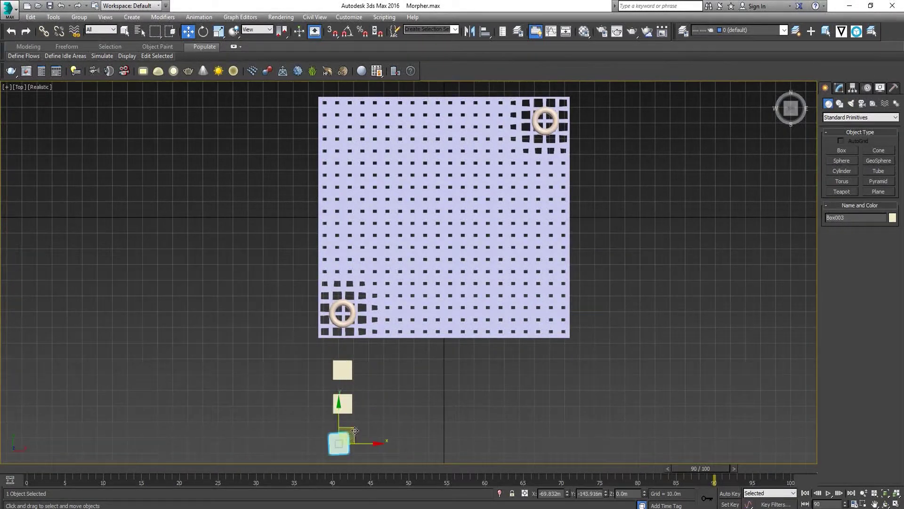
key("e")
left_click_drag(371, 437, 373, 441)
left_click_drag(409, 11, 513, 498)
left_click_drag(507, 419, 459, 424)
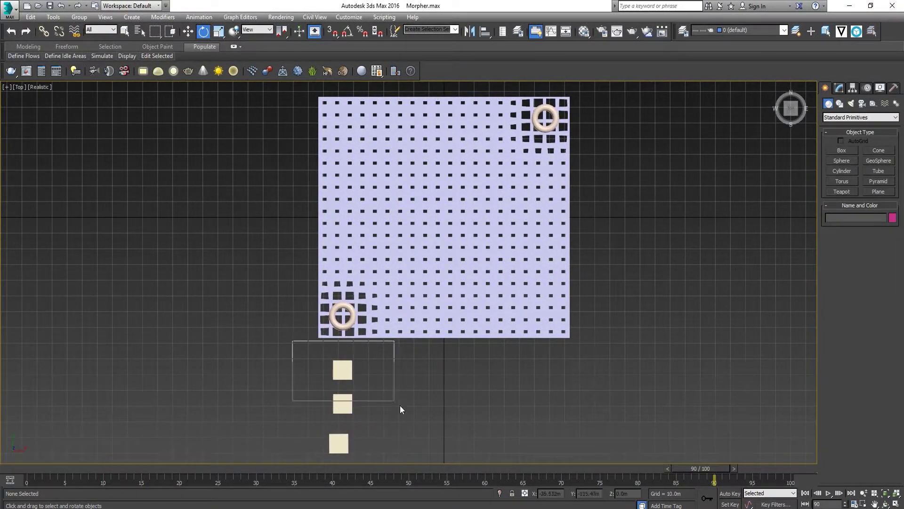
left_click_drag(400, 406, 411, 418)
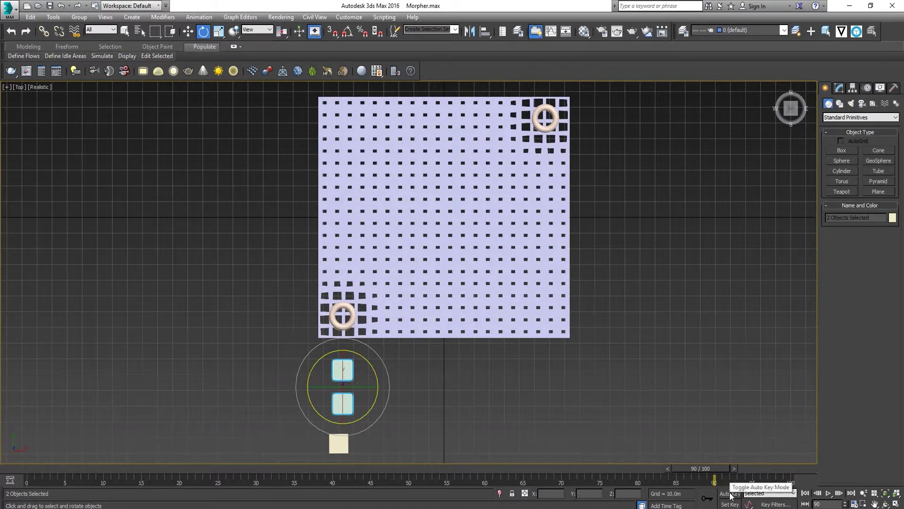
left_click_drag(712, 473, 340, 476)
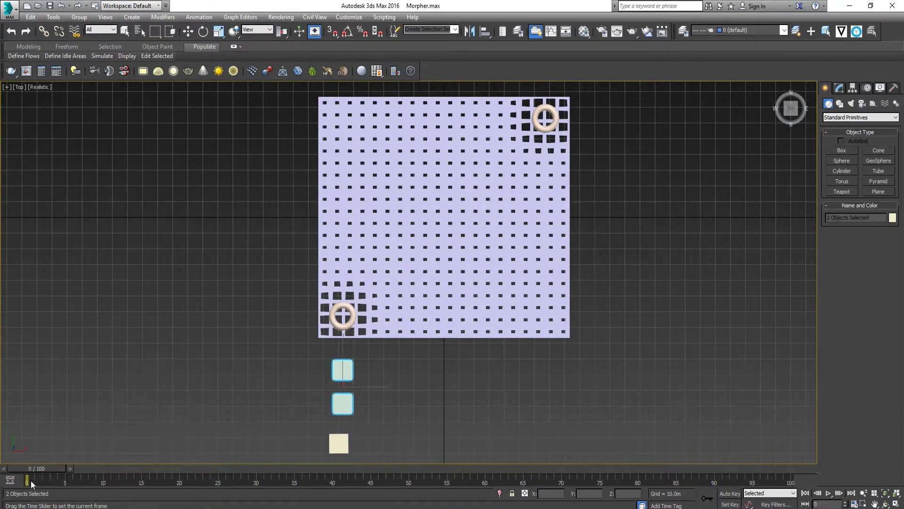
With Auto Key on at frame 100, slide the two upper boxes right along X
left_click(730, 494)
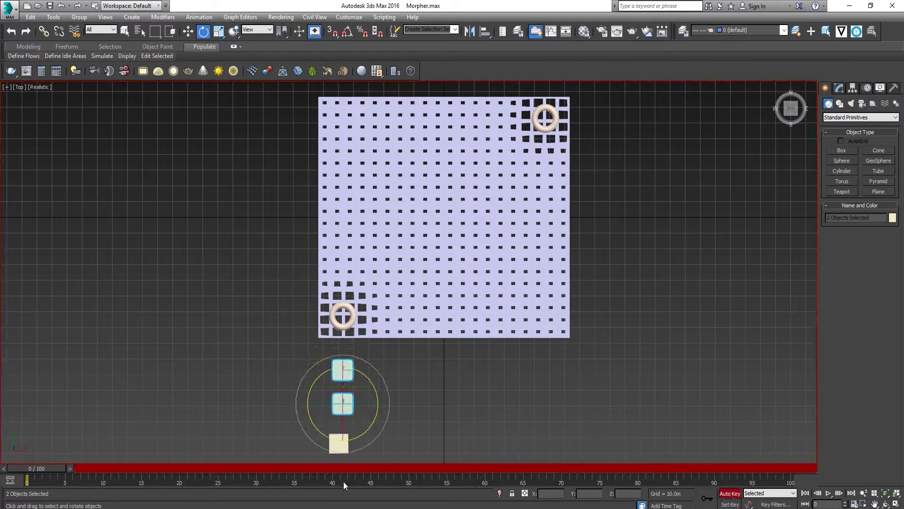
left_click_drag(61, 469, 708, 470)
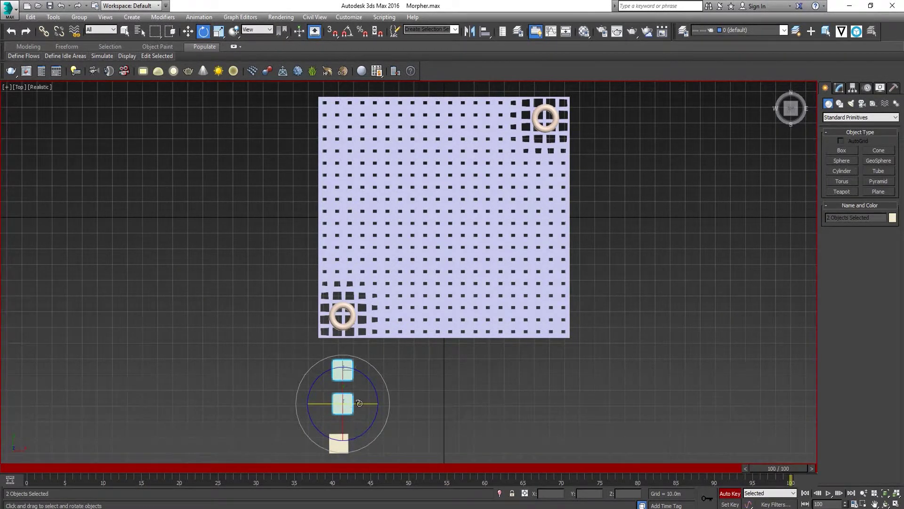
left_click_drag(369, 405, 580, 411)
left_click(731, 493)
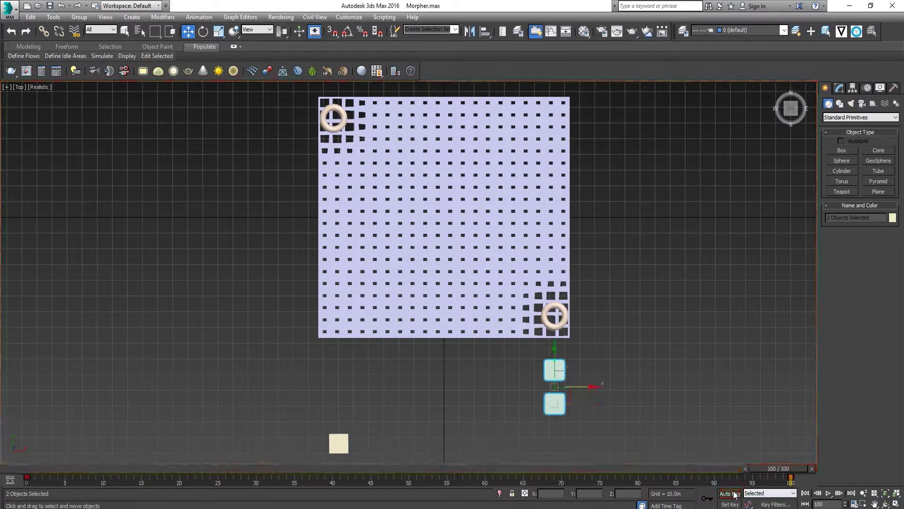
Play the animation, return to frame 0, and select the bottom box
left_click(828, 493)
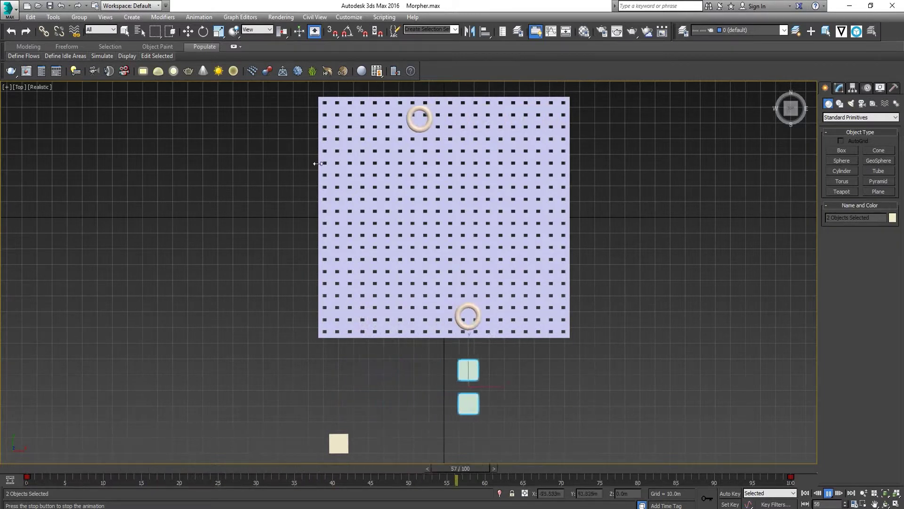
key("w")
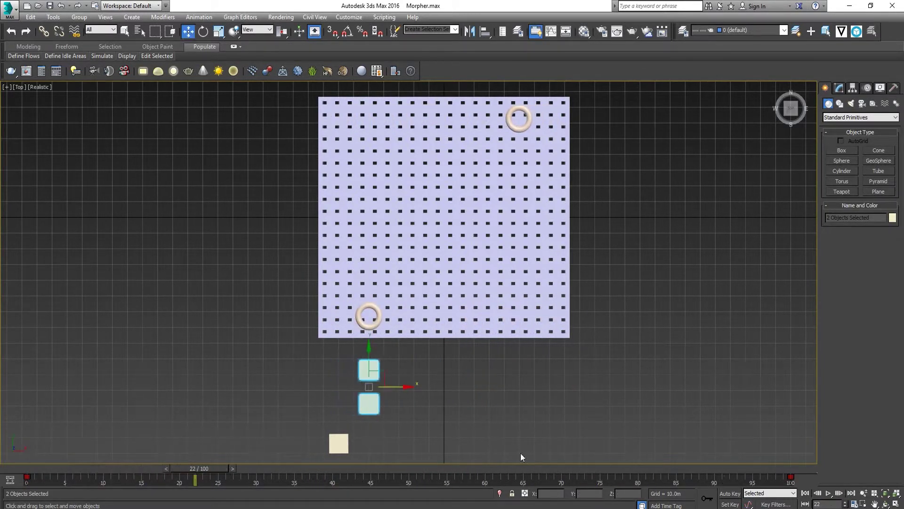
left_click_drag(191, 470, 1, 468)
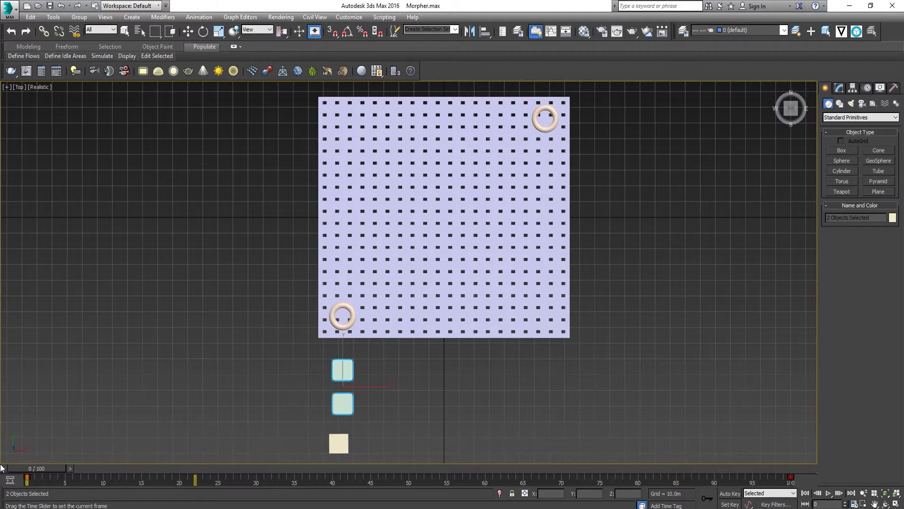
left_click(340, 437)
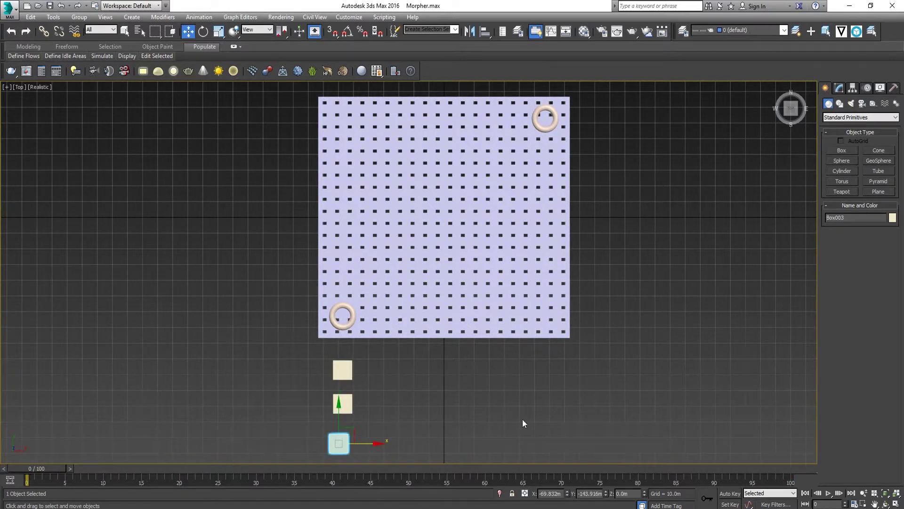
With Auto Key on, spin Box003 many turns around Z at frame 100, then play the animation
left_click(734, 494)
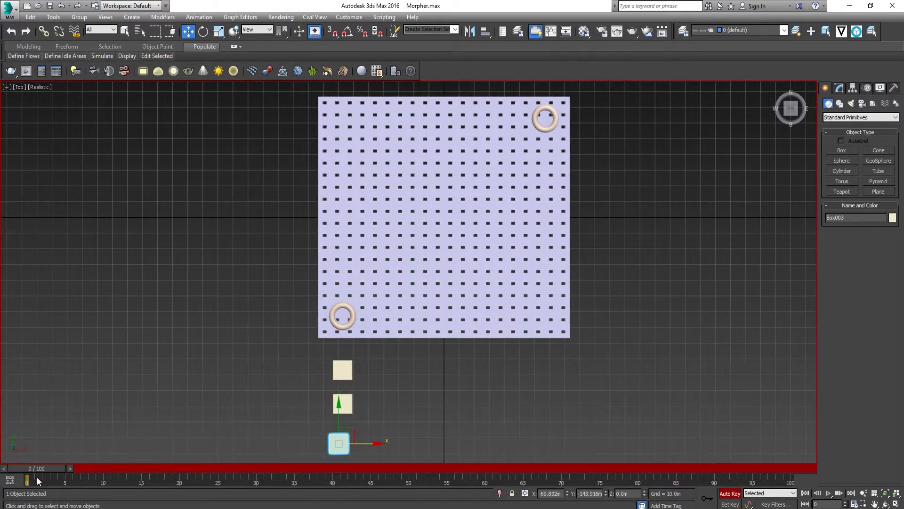
left_click_drag(37, 469, 806, 464)
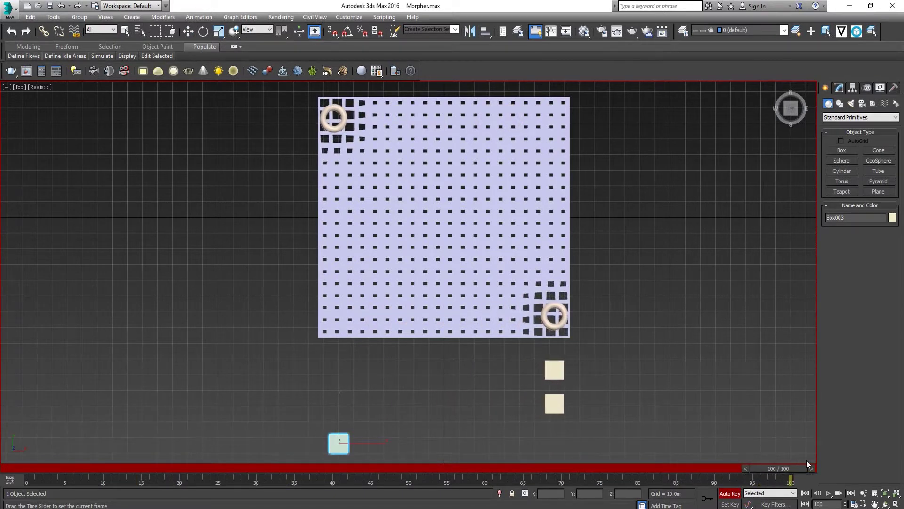
left_click_drag(370, 422, 752, 188)
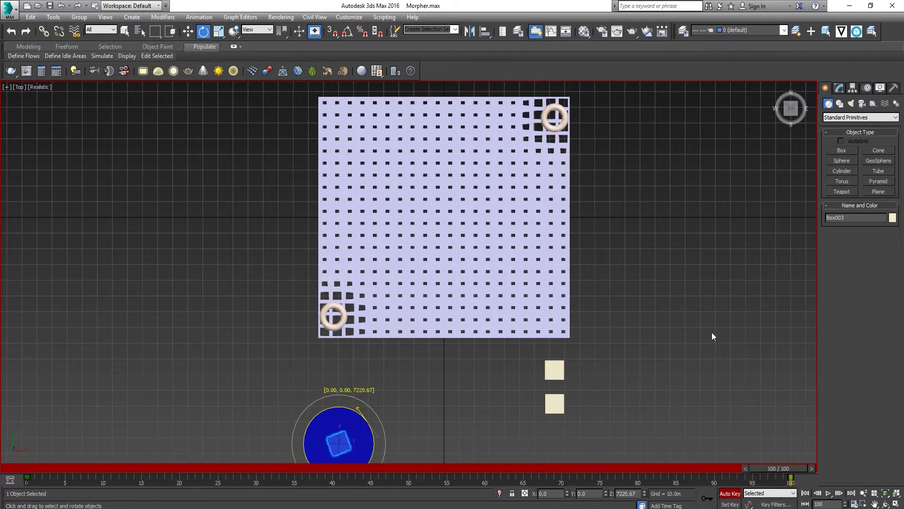
left_click_drag(713, 336, 715, 337)
left_click(729, 493)
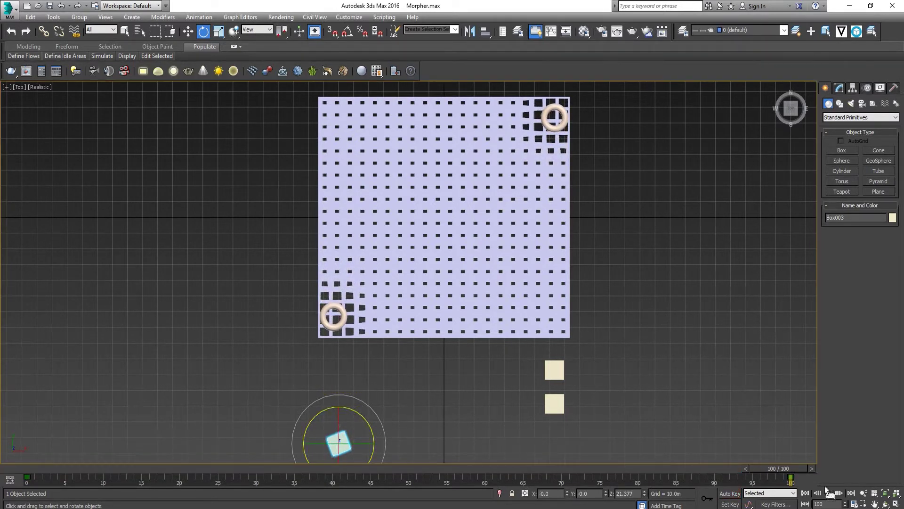
left_click(829, 493)
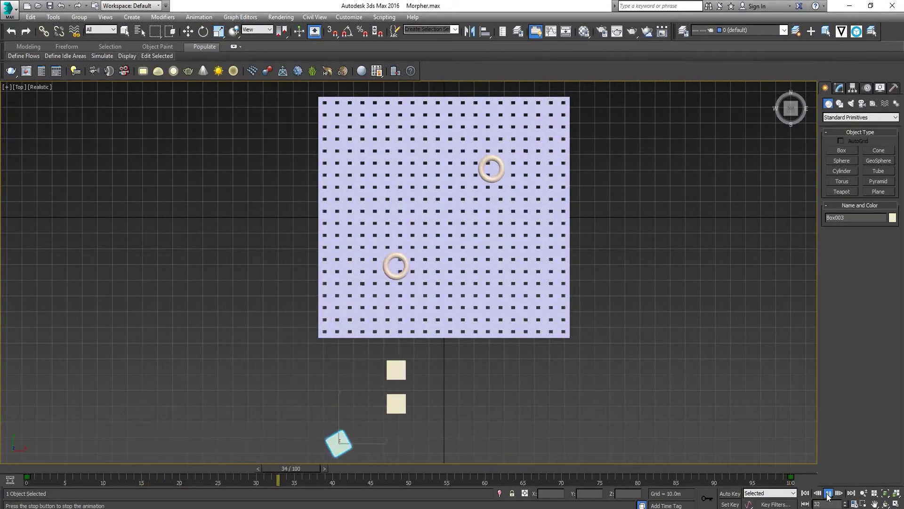